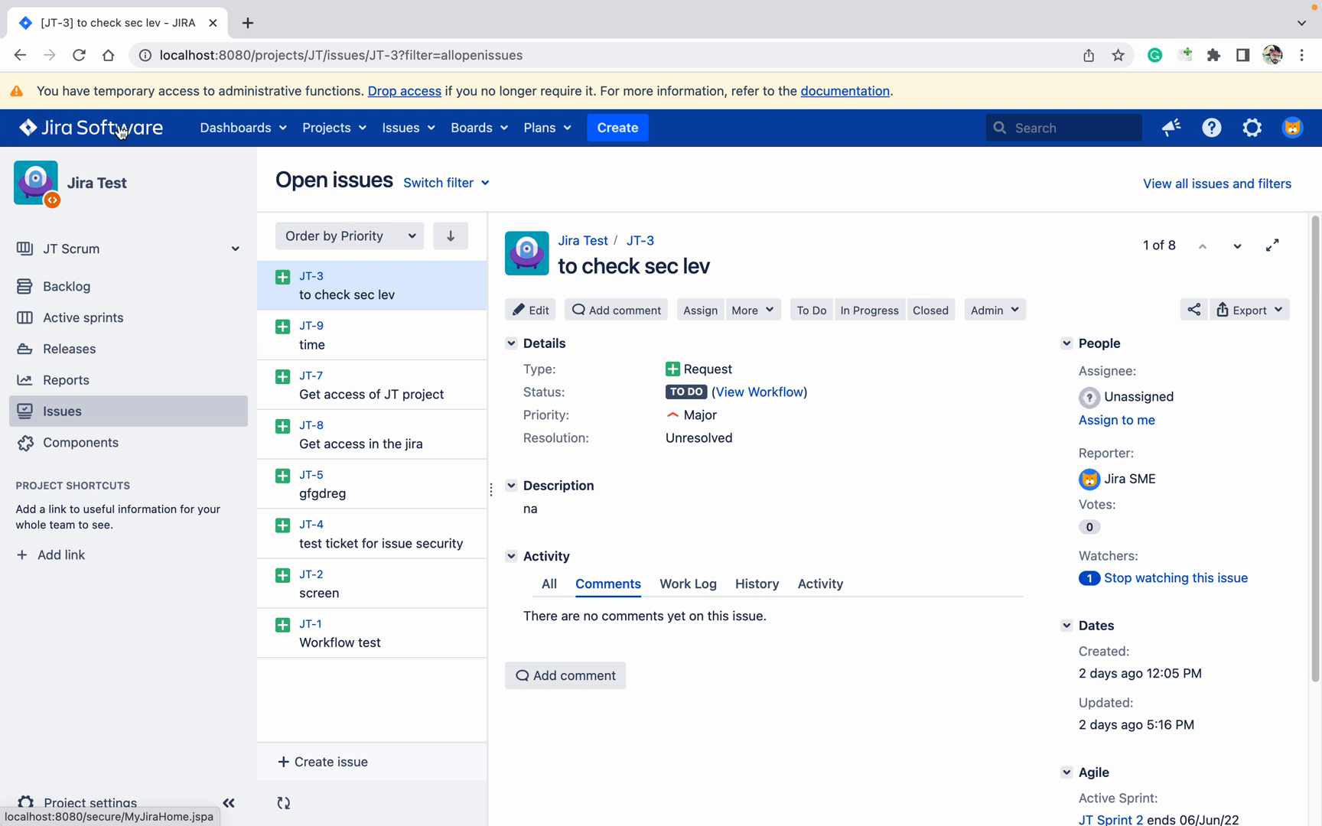
Step: Go through the gear menu and System into the Look and feel administration page
left_click(1252, 127)
left_click(1220, 358)
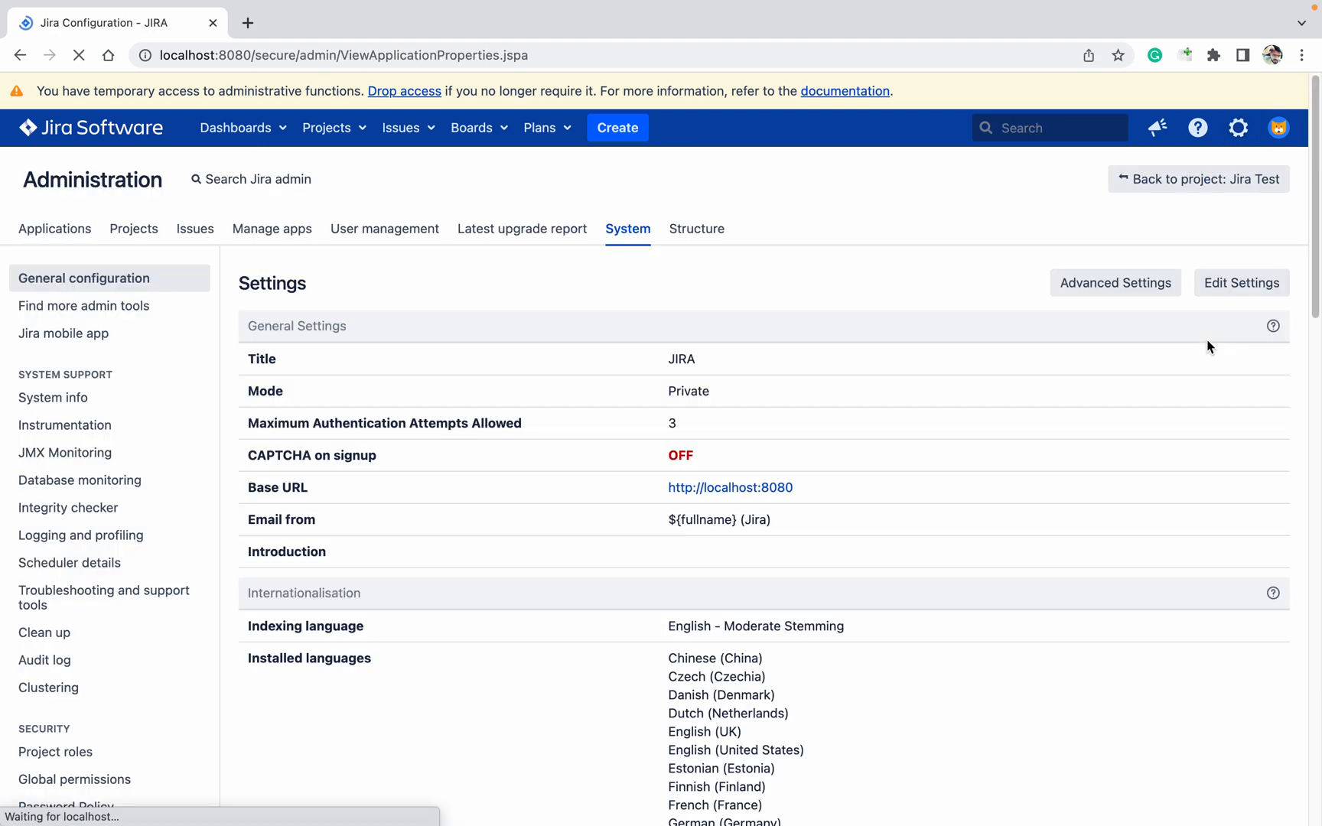
scroll(143, 686, "down", 3)
scroll(143, 687, "down", 2)
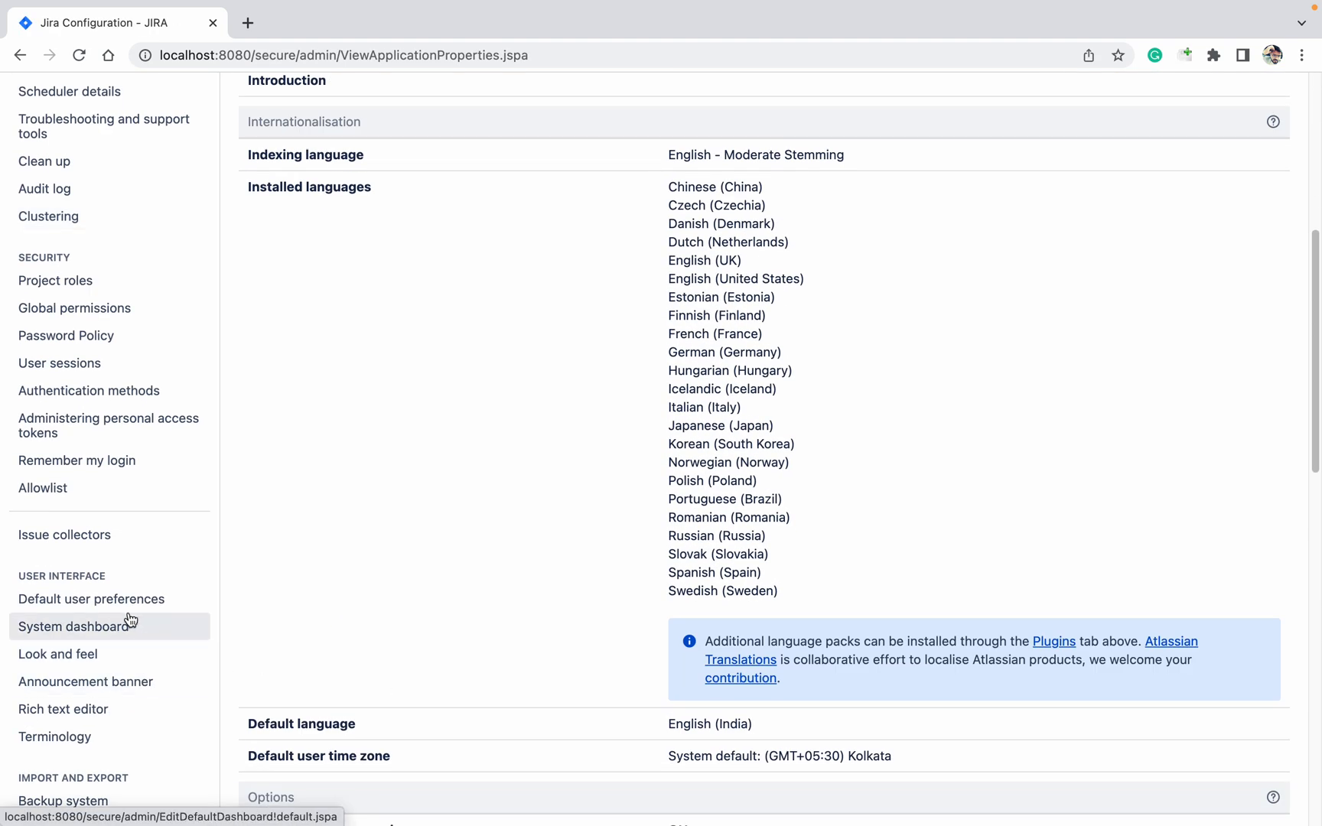
left_click(77, 653)
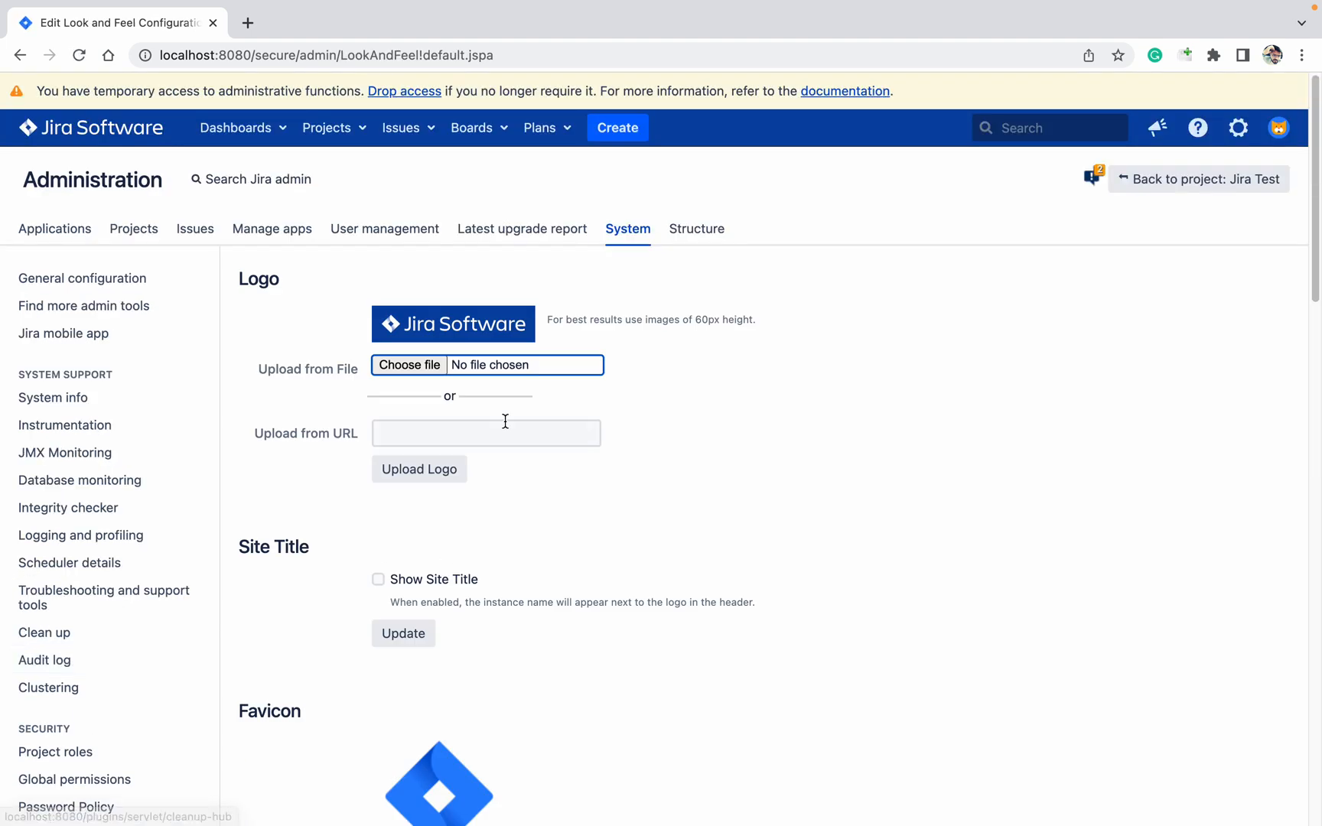
scroll(590, 459, "down", 5)
scroll(590, 457, "down", 10)
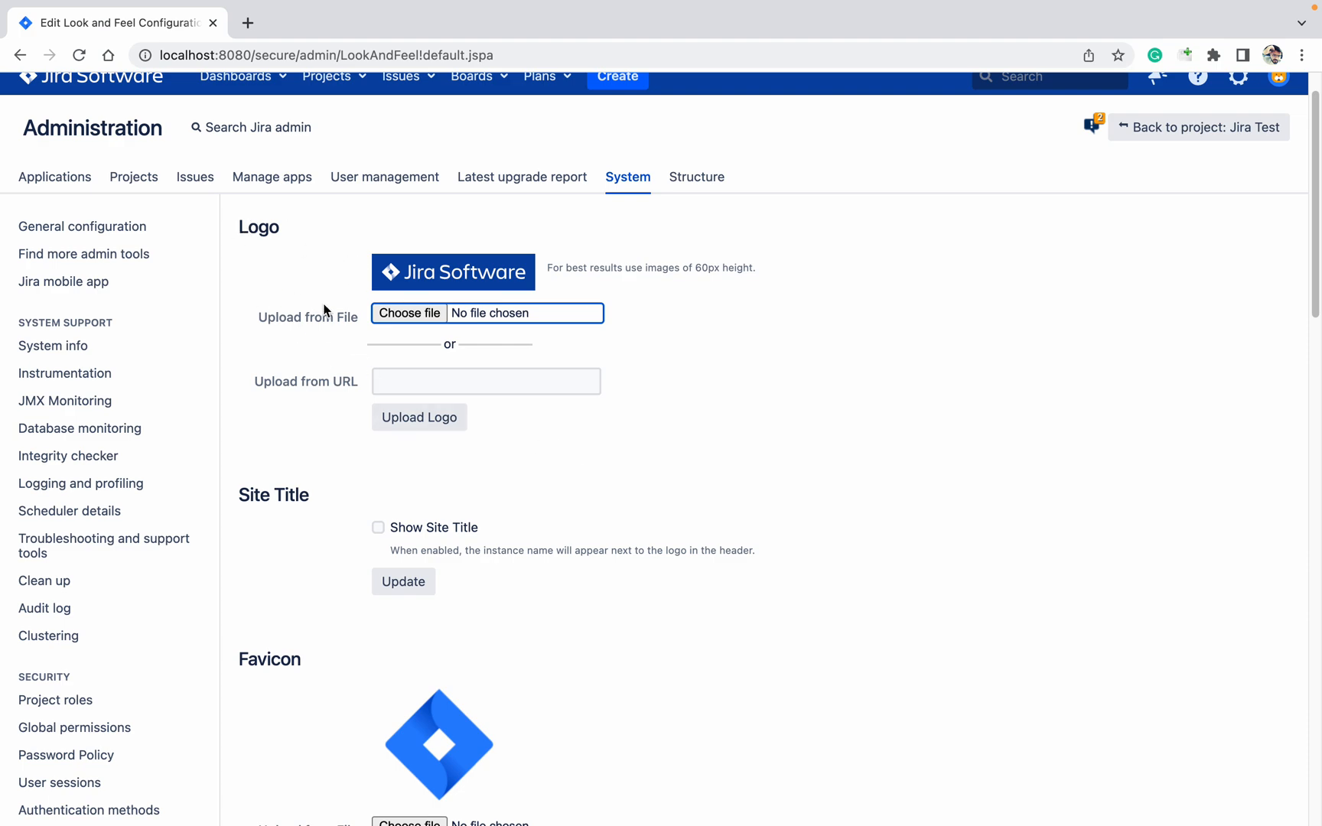
Step: Choose Free_Sample_By_Wix.jpg from Downloads as the new logo file
left_click(409, 313)
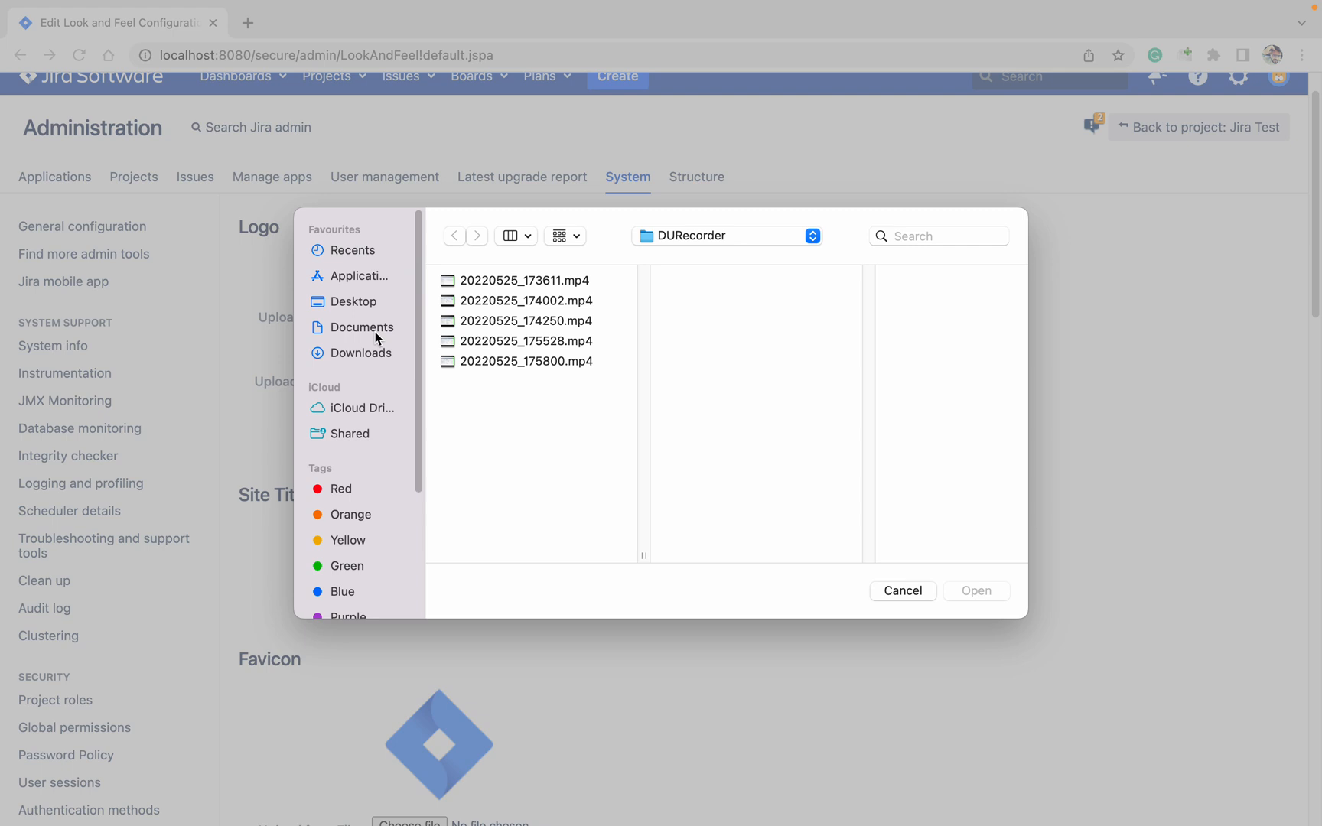
left_click(357, 336)
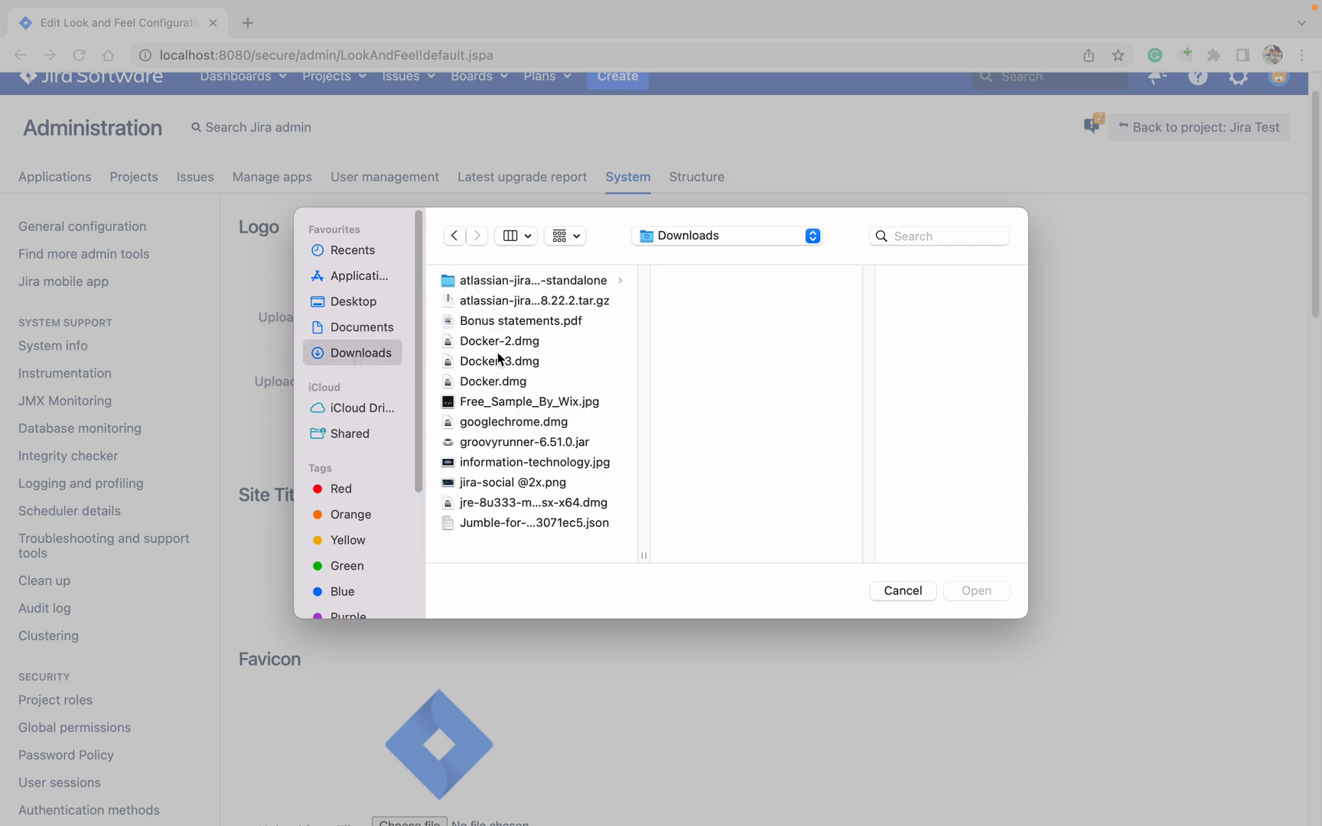
left_click(530, 402)
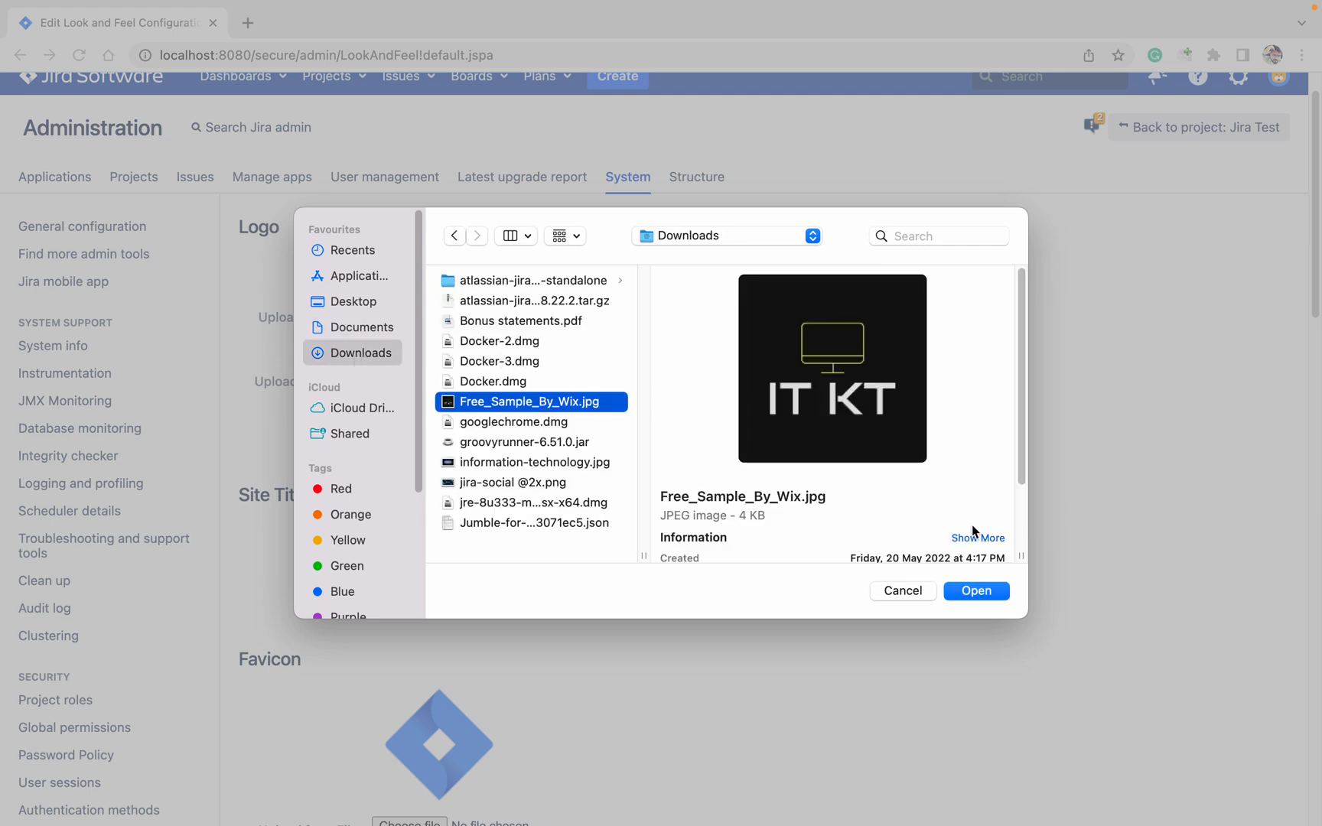
left_click(977, 591)
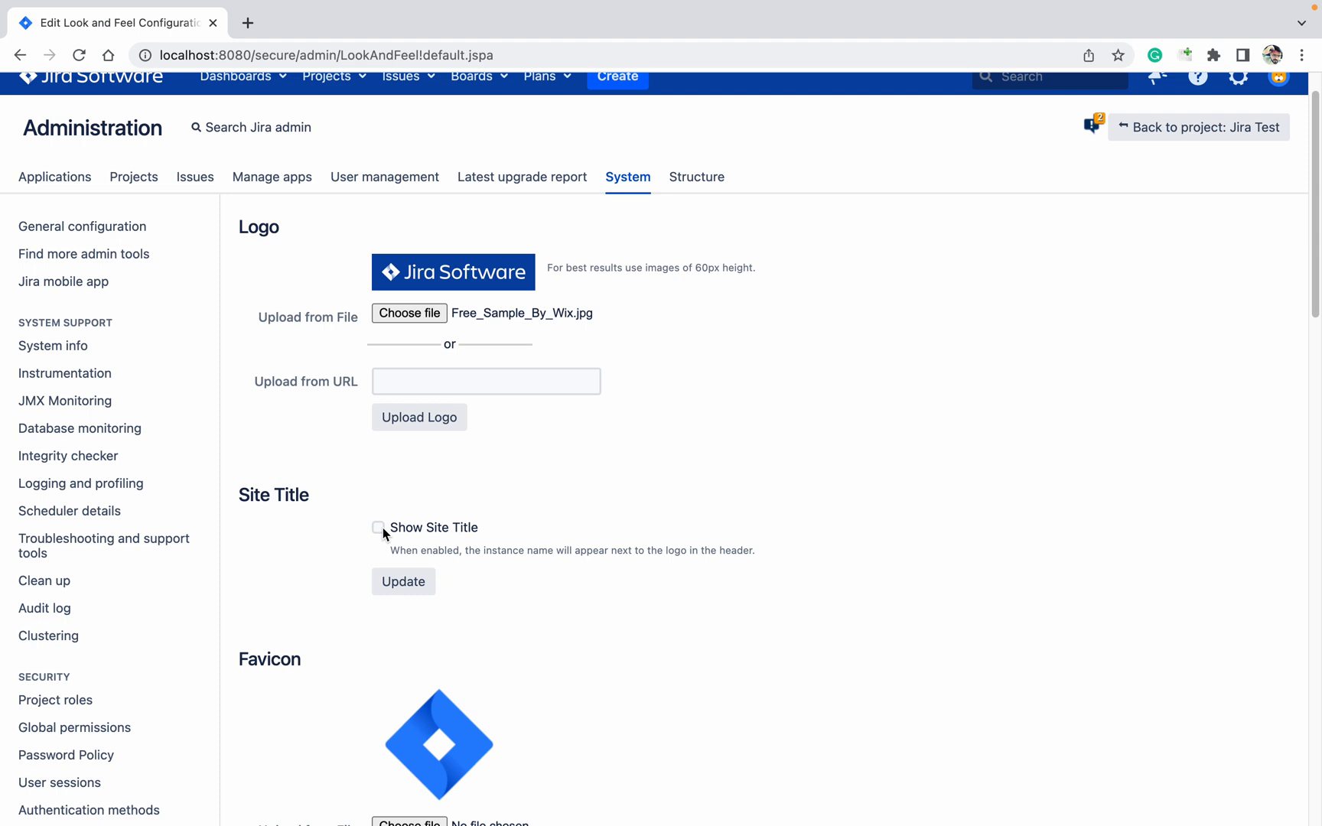
Step: Update the Site Title section so JIRA shows beside the header logo
left_click(402, 587)
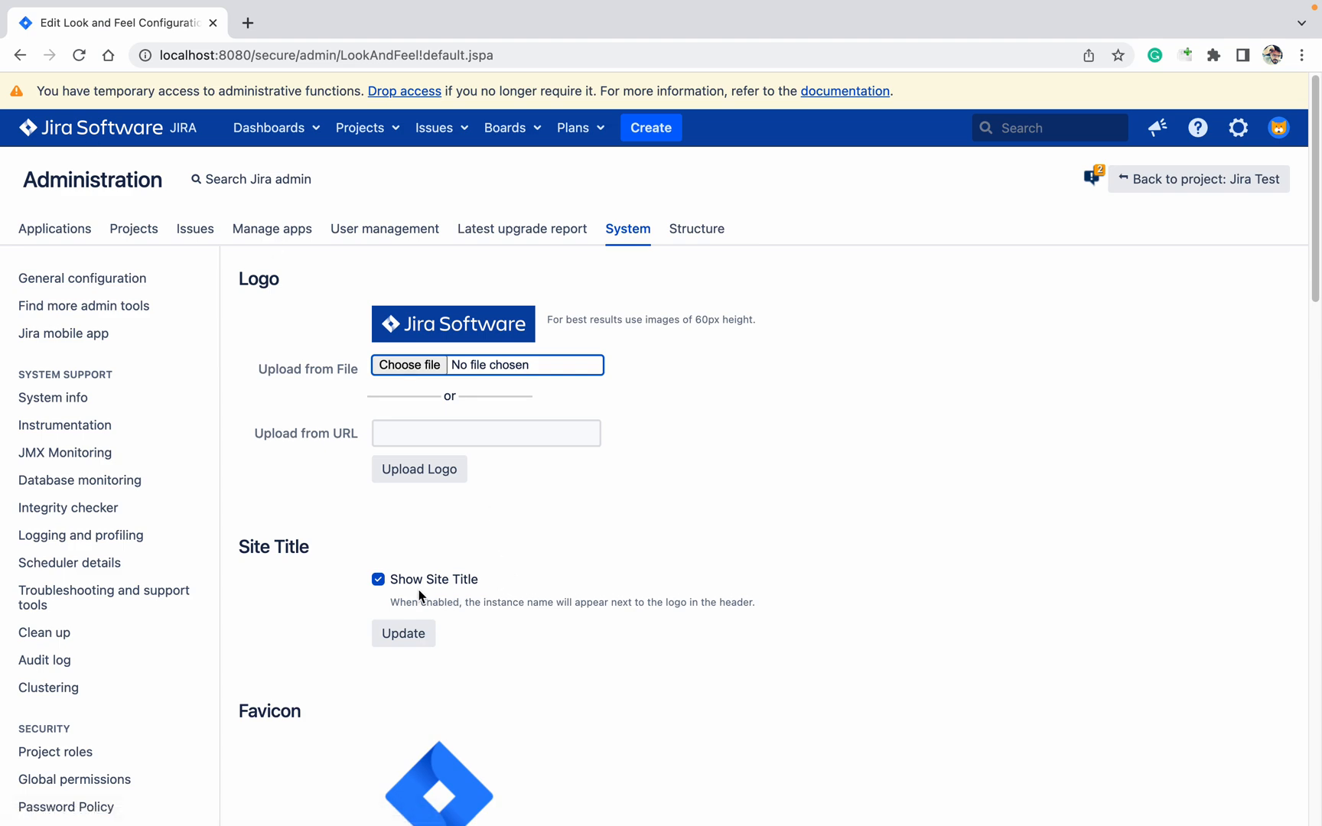
scroll(608, 596, "down", 5)
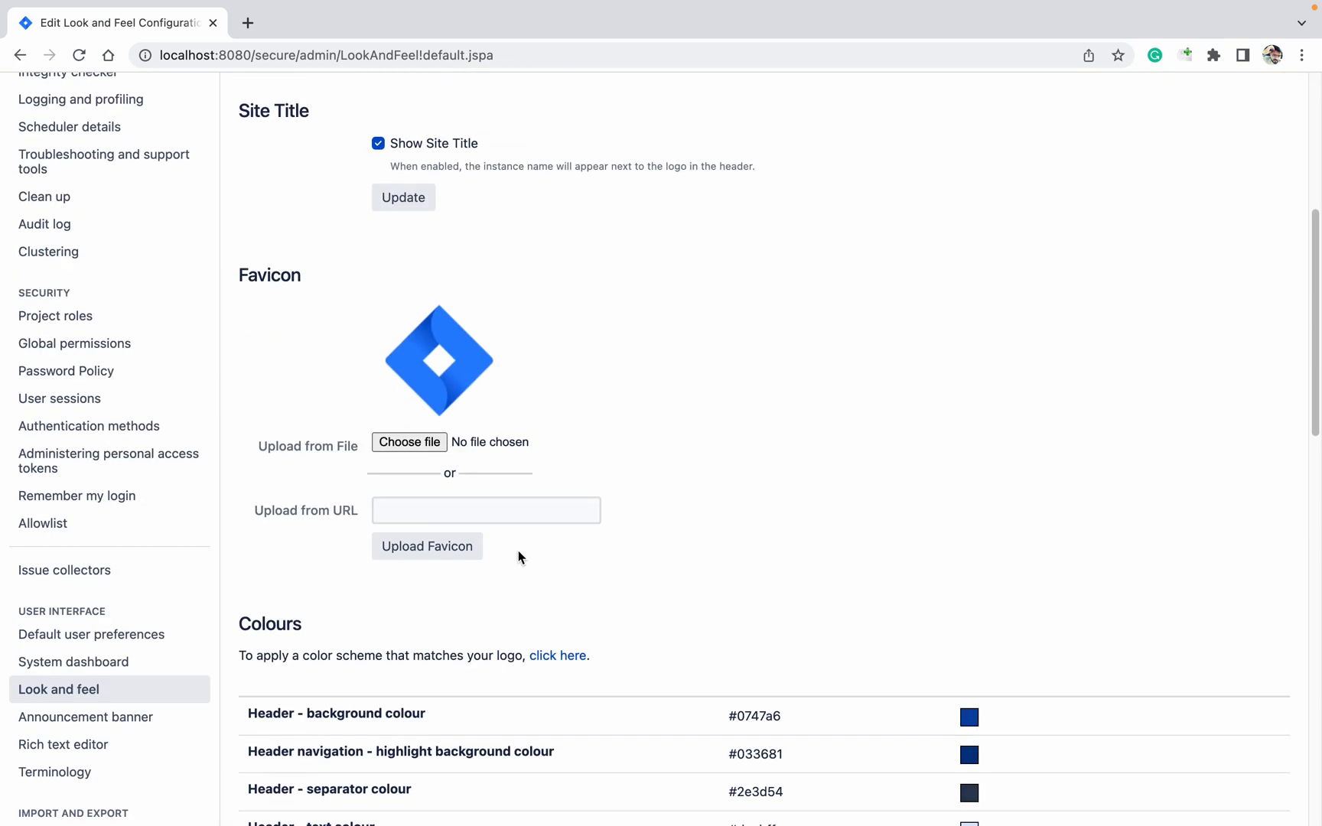
scroll(342, 408, "up", 5)
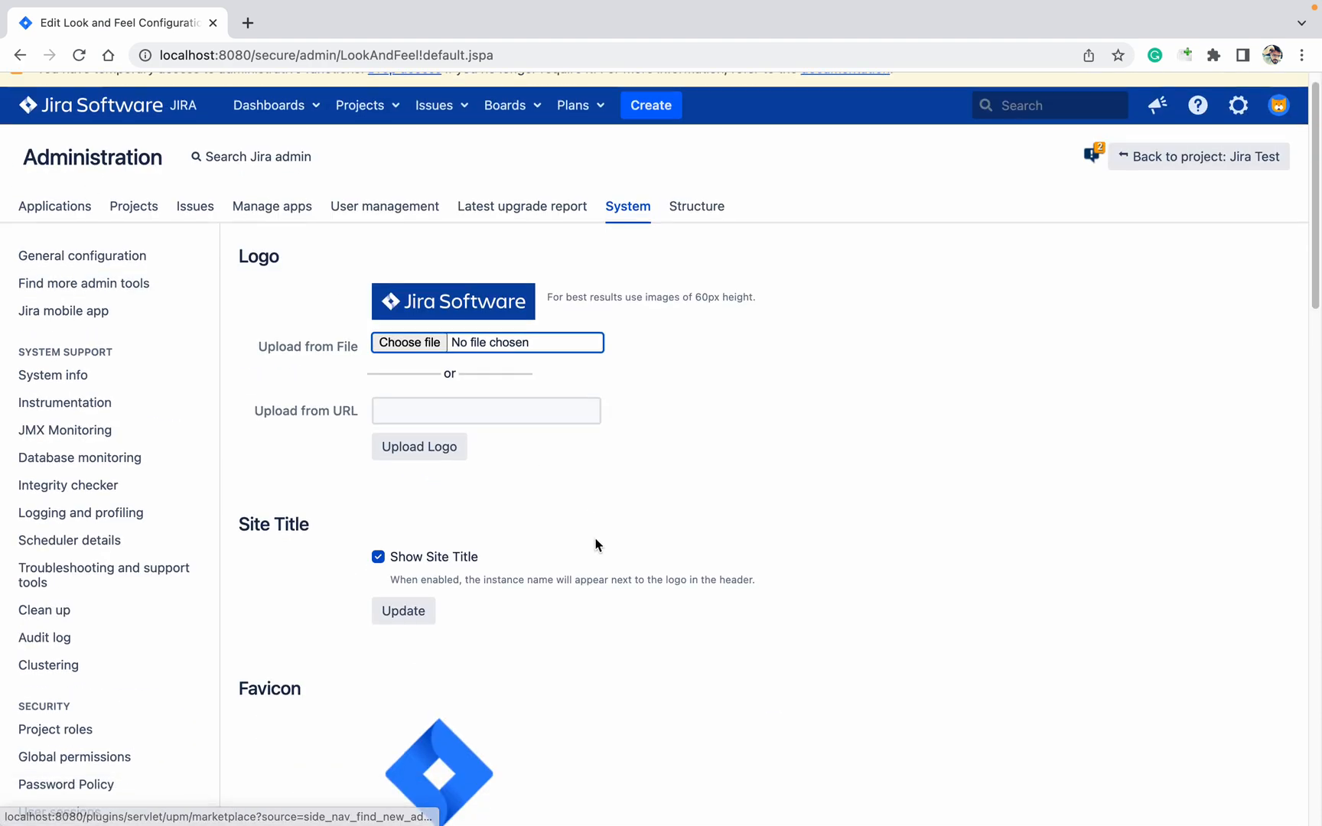
scroll(456, 466, "down", 5)
Step: Choose information-technology.jpg from Downloads as the favicon file
left_click(409, 408)
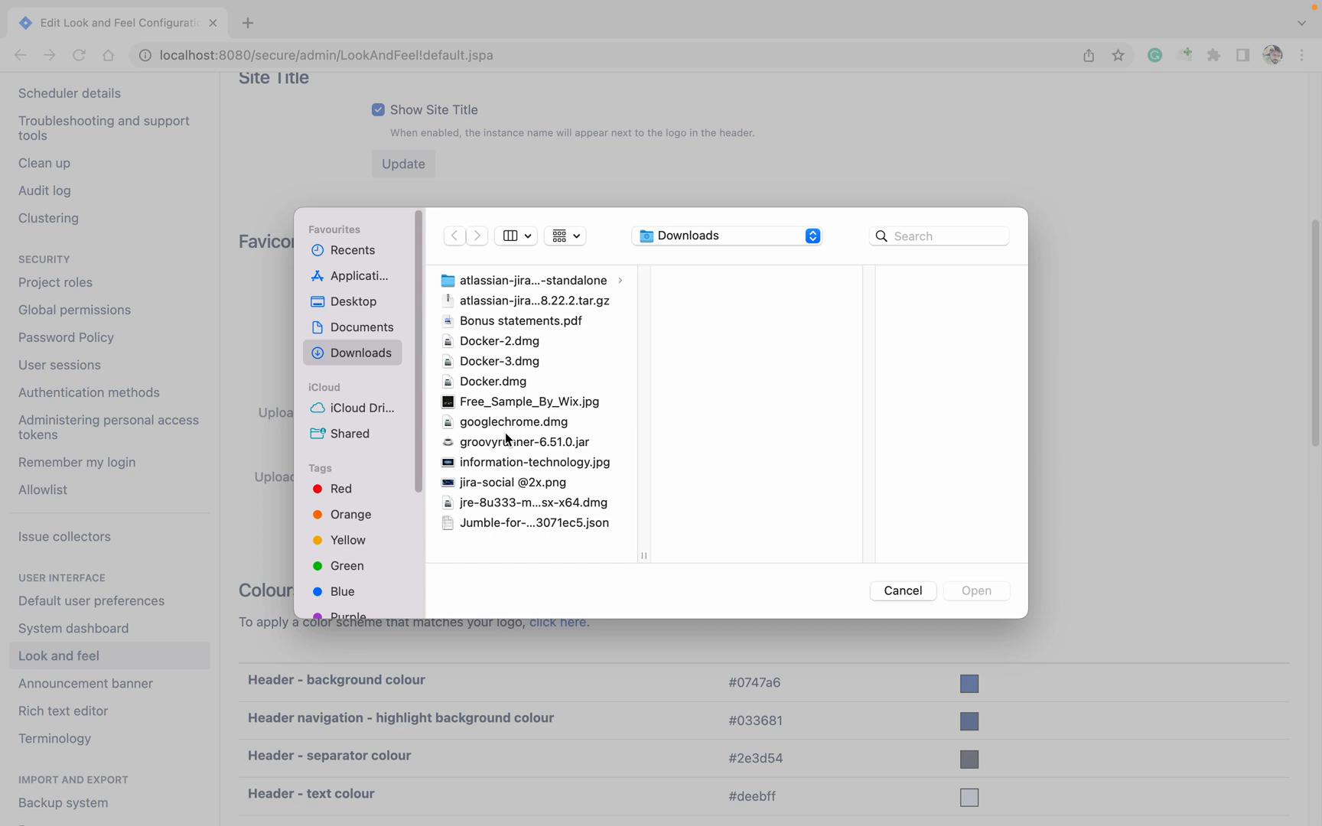
left_click(551, 463)
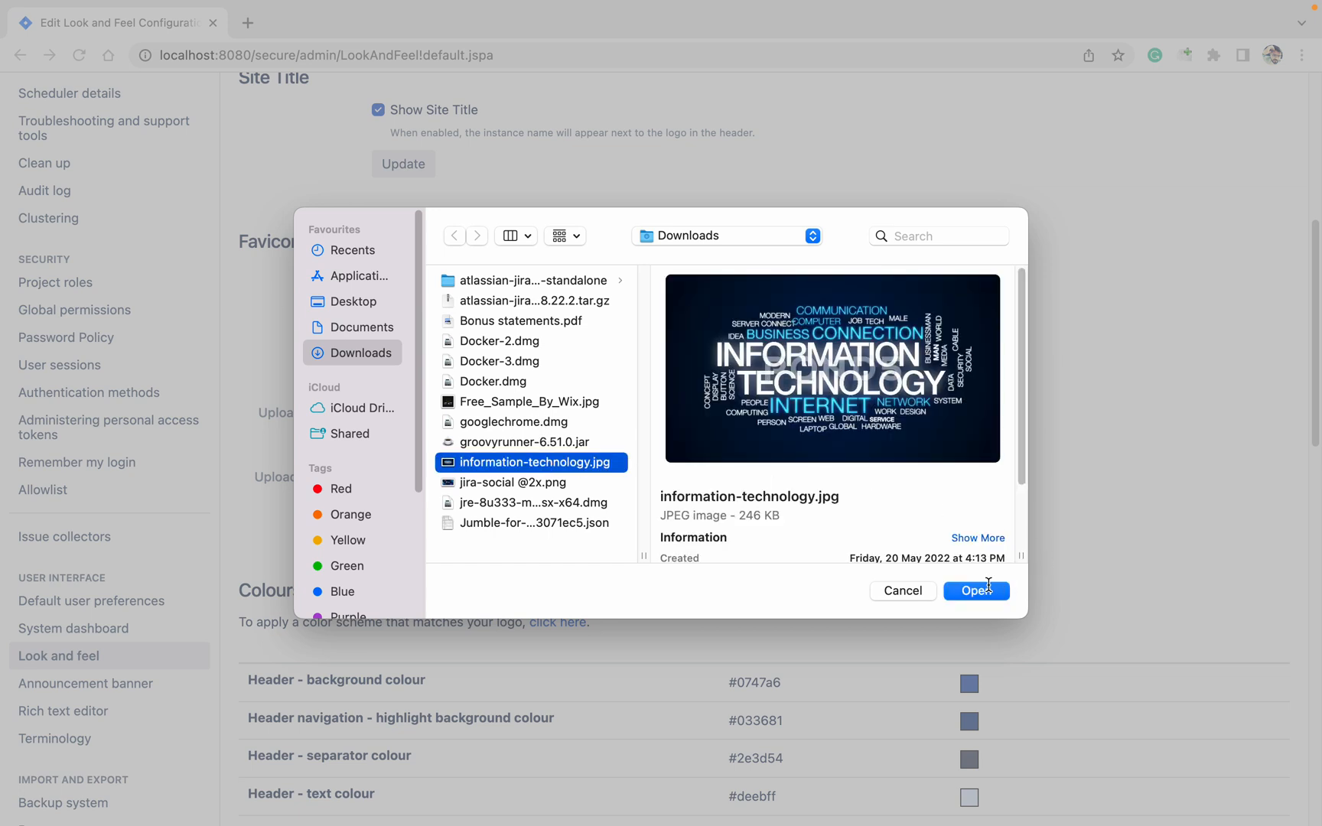
left_click(976, 591)
scroll(638, 522, "down", 4)
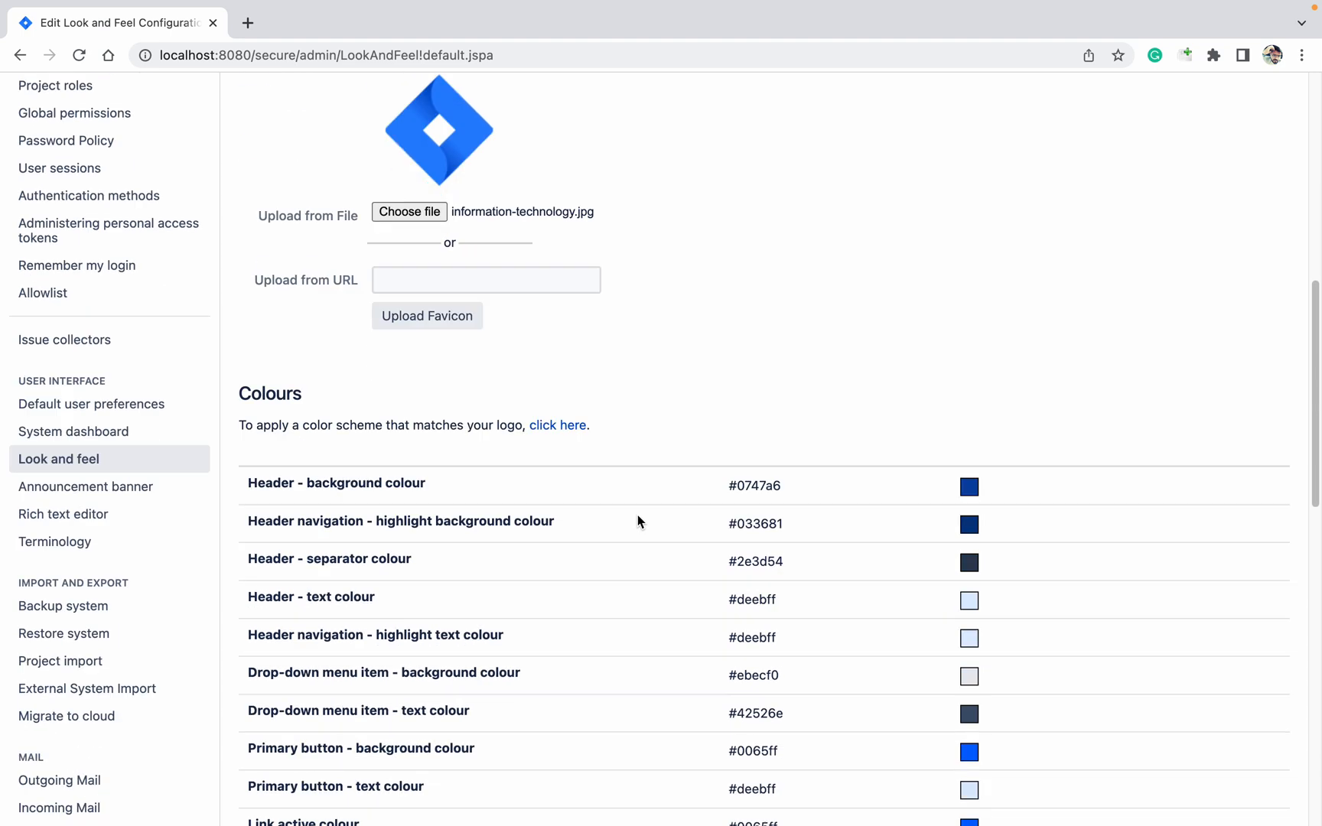
scroll(637, 520, "down", 1)
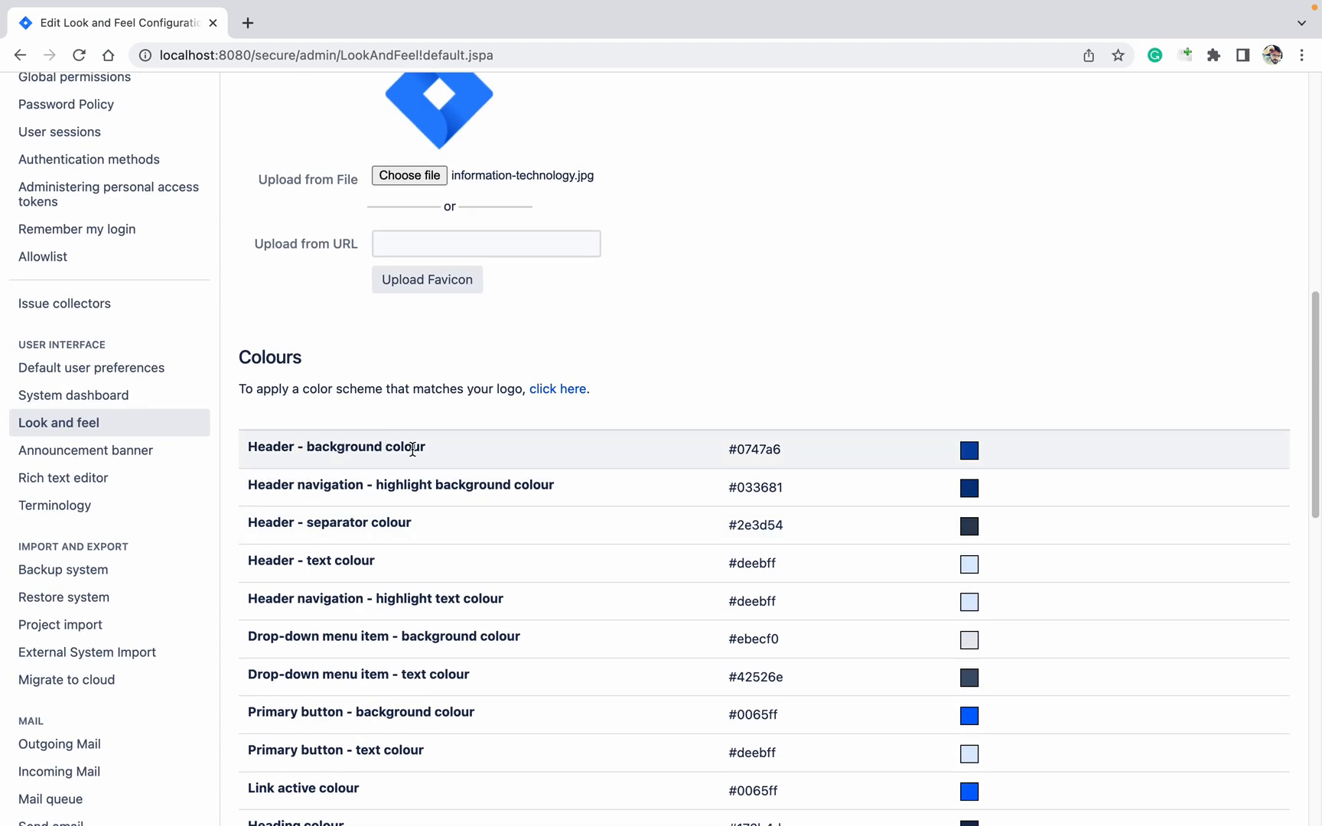
Step: Change the header background colour from #0747a6 to magenta #a6086c and update it
left_click(1087, 453)
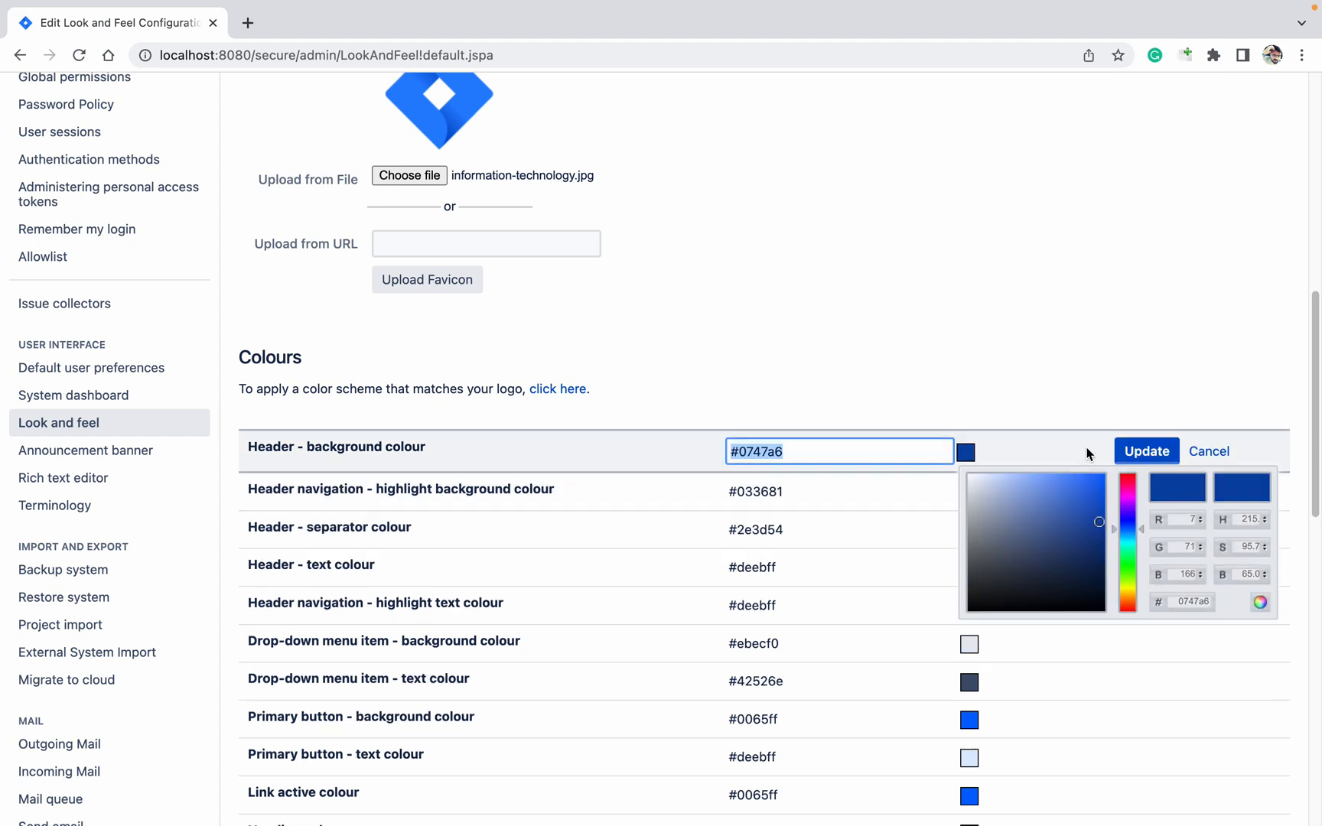
left_click(1130, 489)
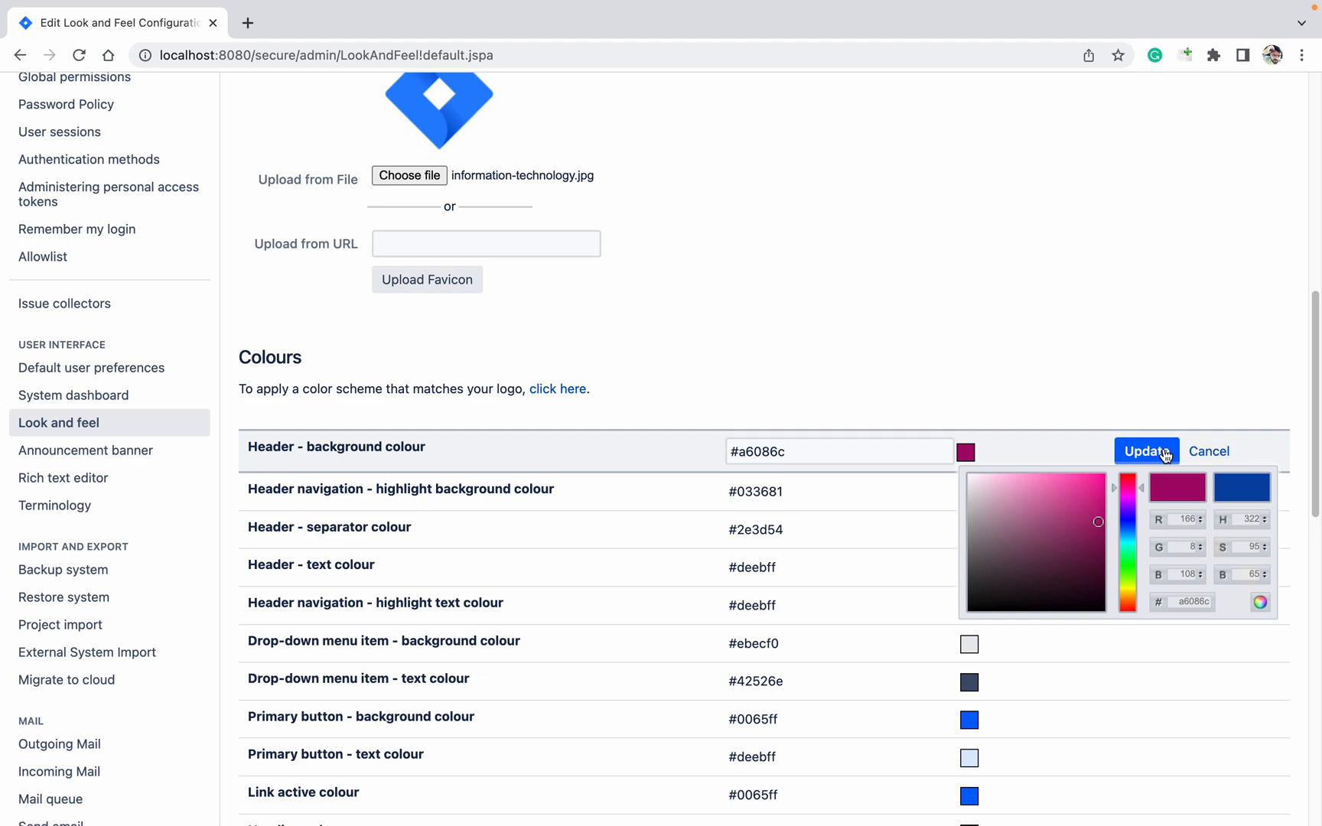
left_click(1147, 451)
scroll(1075, 408, "down", 3)
scroll(1076, 408, "down", 6)
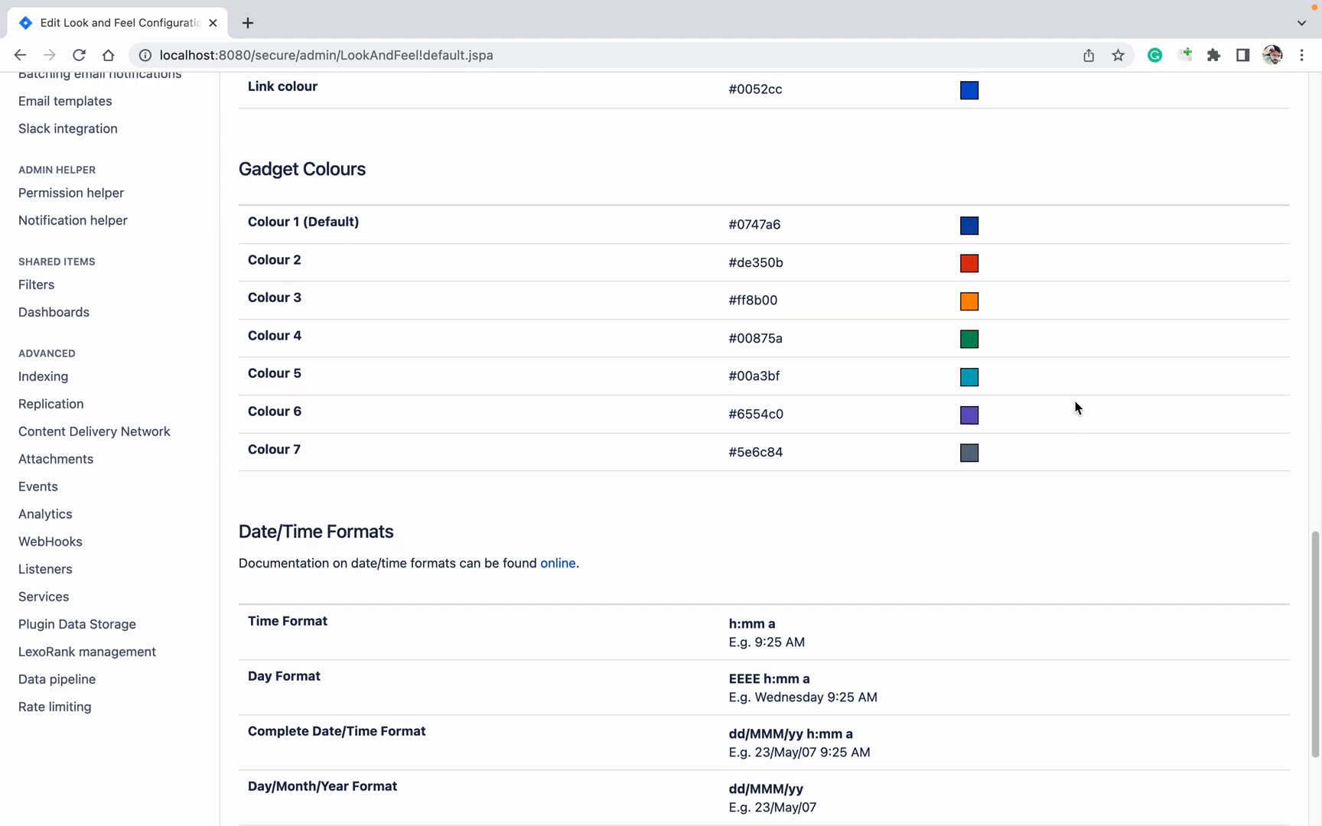
scroll(1076, 407, "up", 15)
scroll(1076, 409, "down", 15)
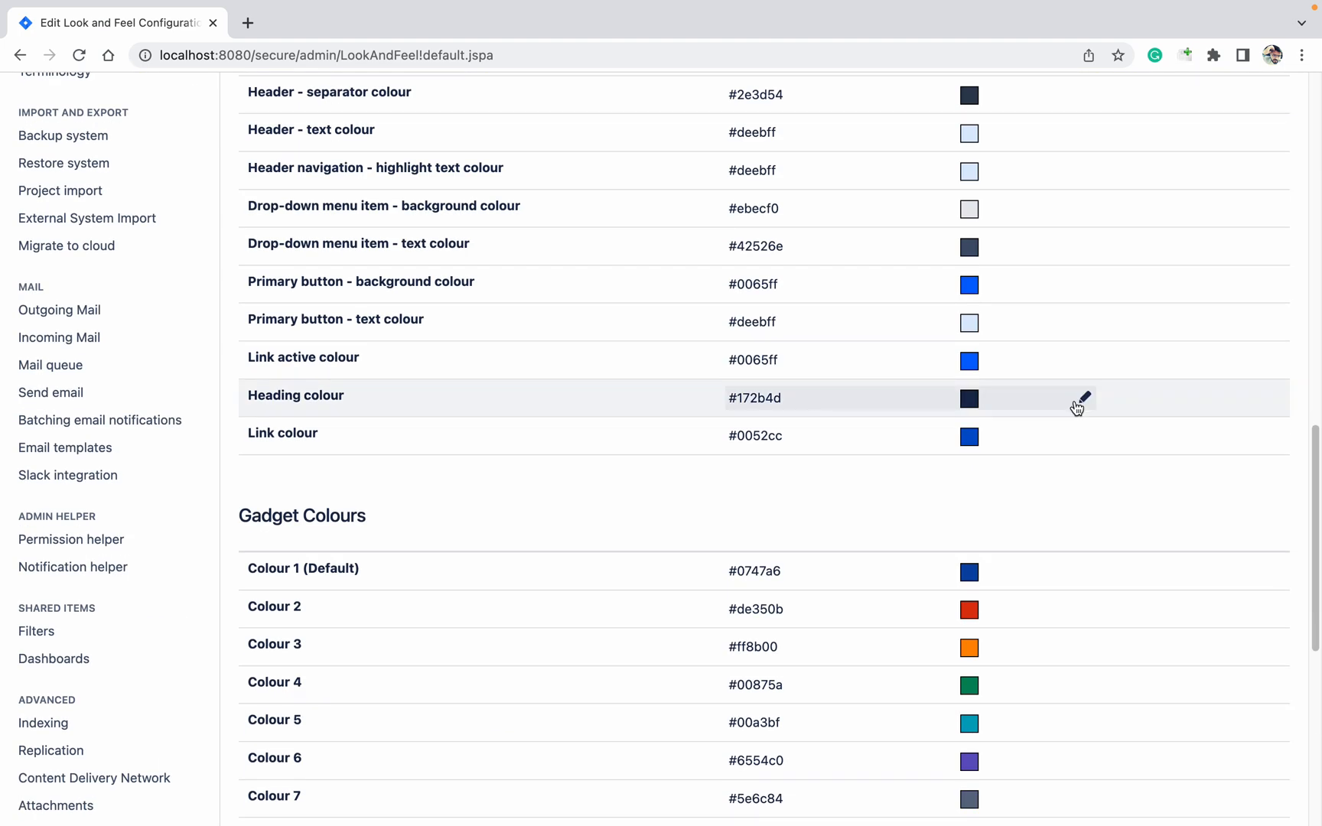
scroll(614, 416, "up", 1)
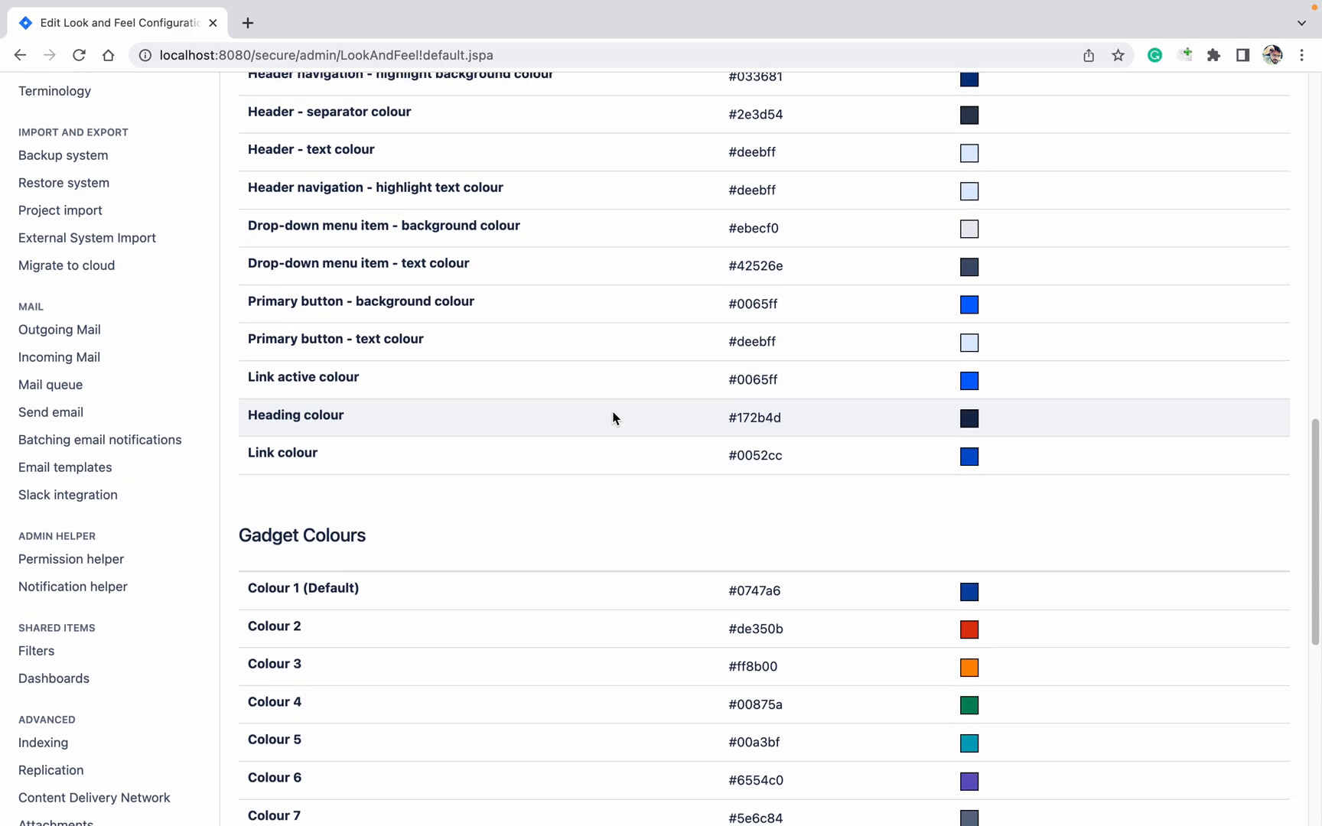
scroll(615, 418, "down", 2)
scroll(614, 419, "down", 2)
scroll(610, 417, "down", 3)
scroll(613, 416, "up", 15)
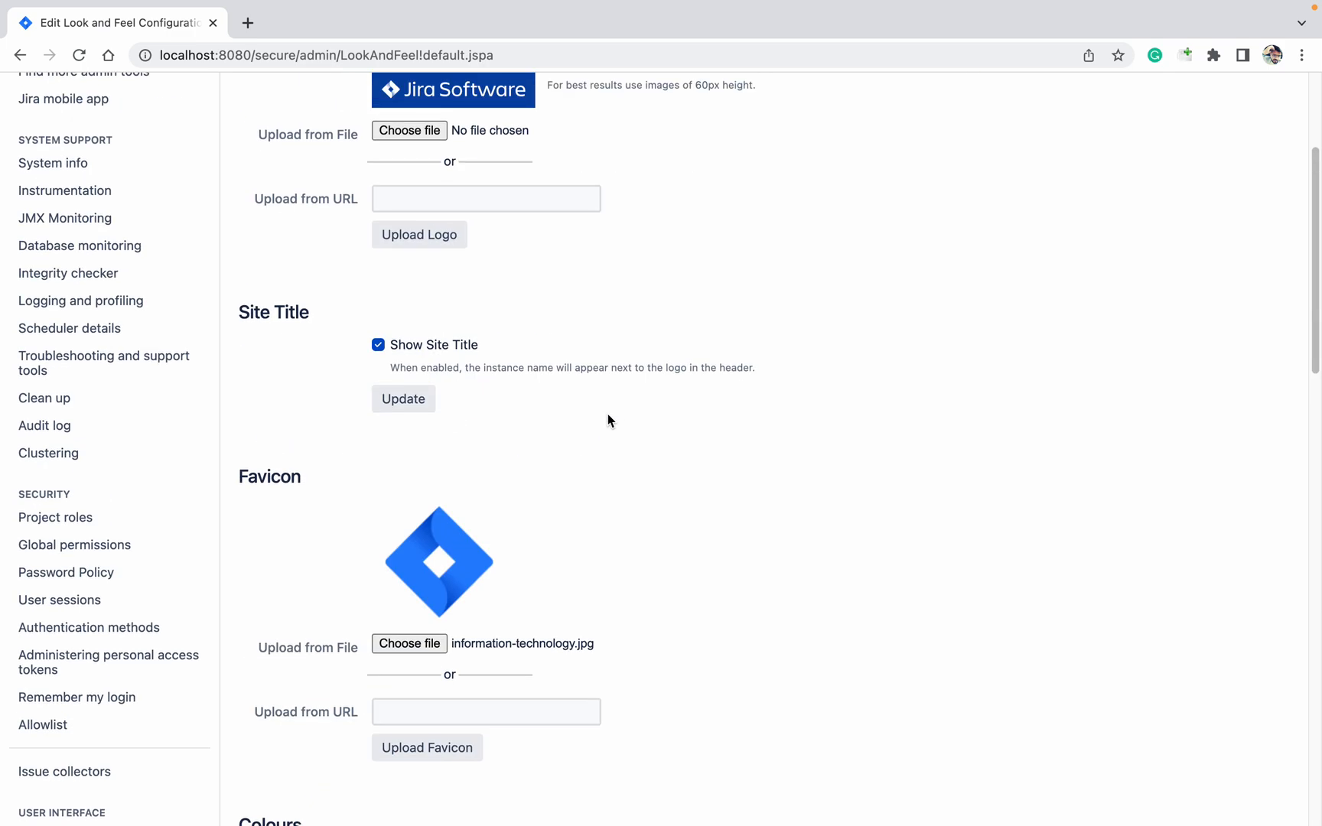
scroll(609, 420, "down", 4)
scroll(606, 421, "down", 4)
scroll(605, 420, "down", 7)
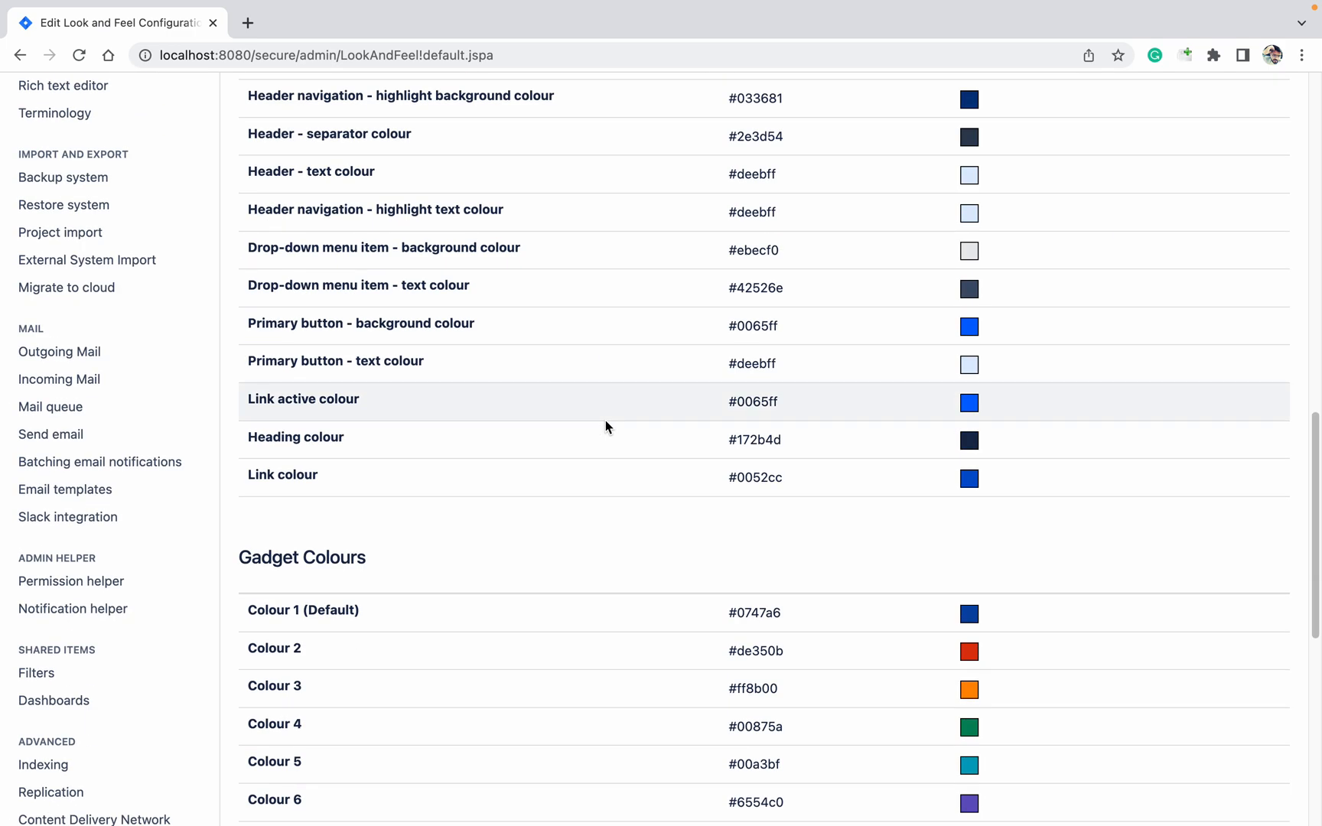
scroll(610, 423, "up", 2)
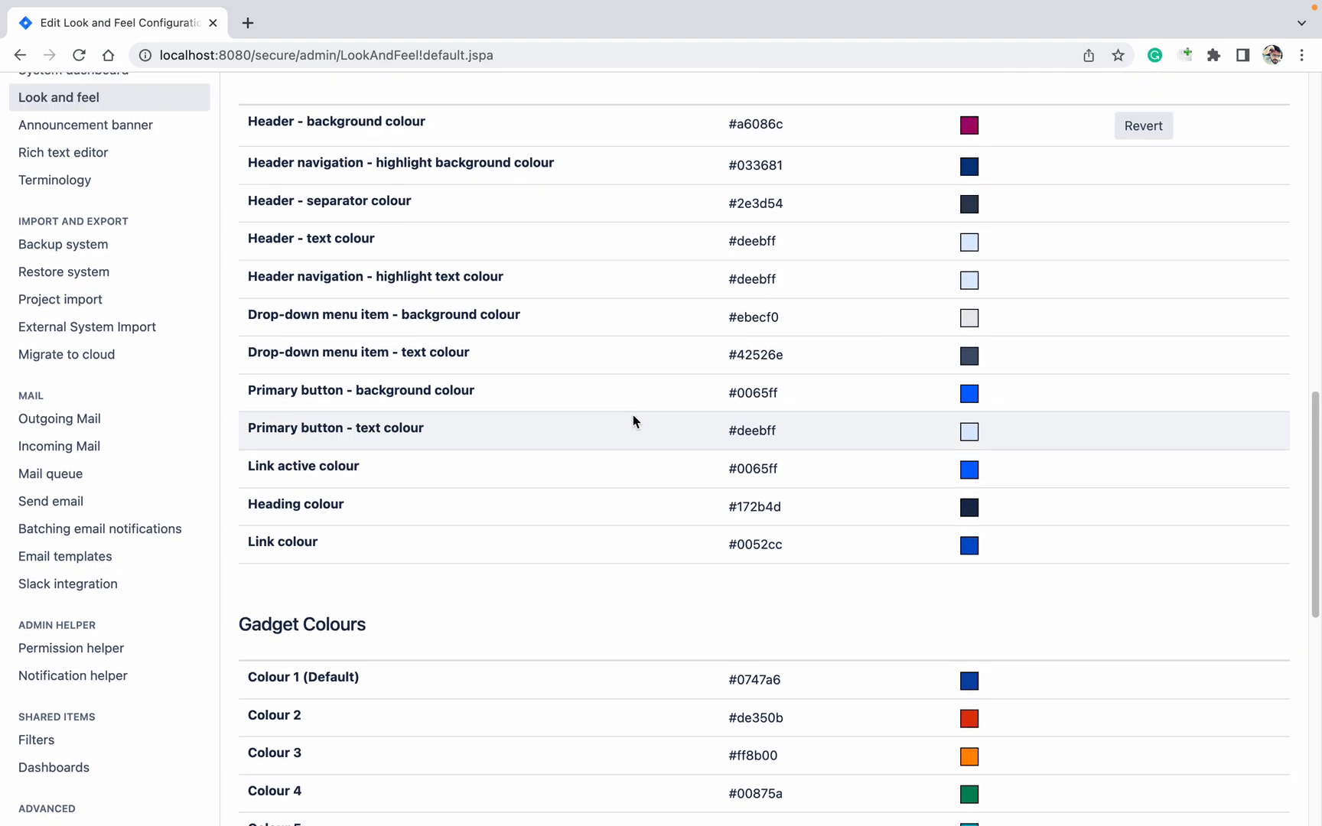
scroll(630, 424, "up", 5)
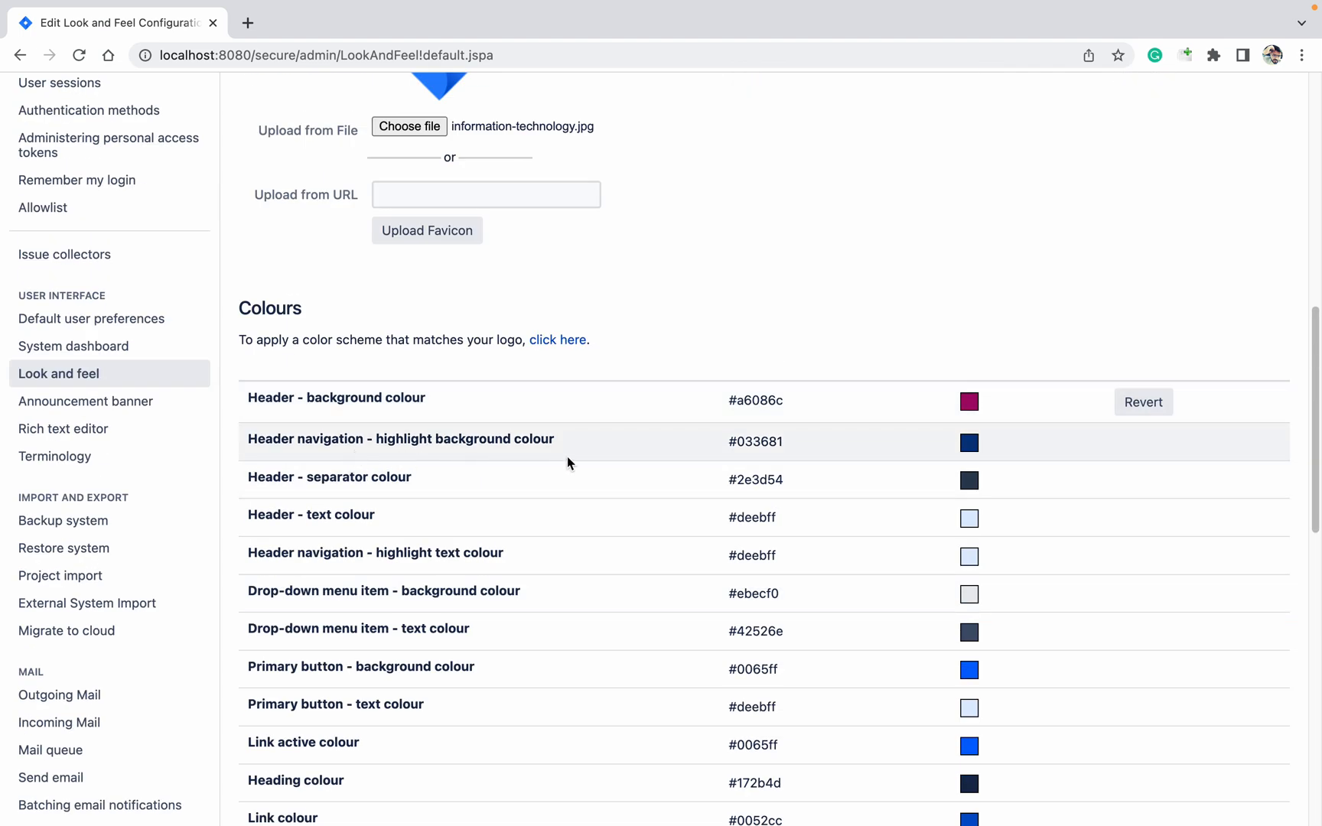
mouse_move(479, 479)
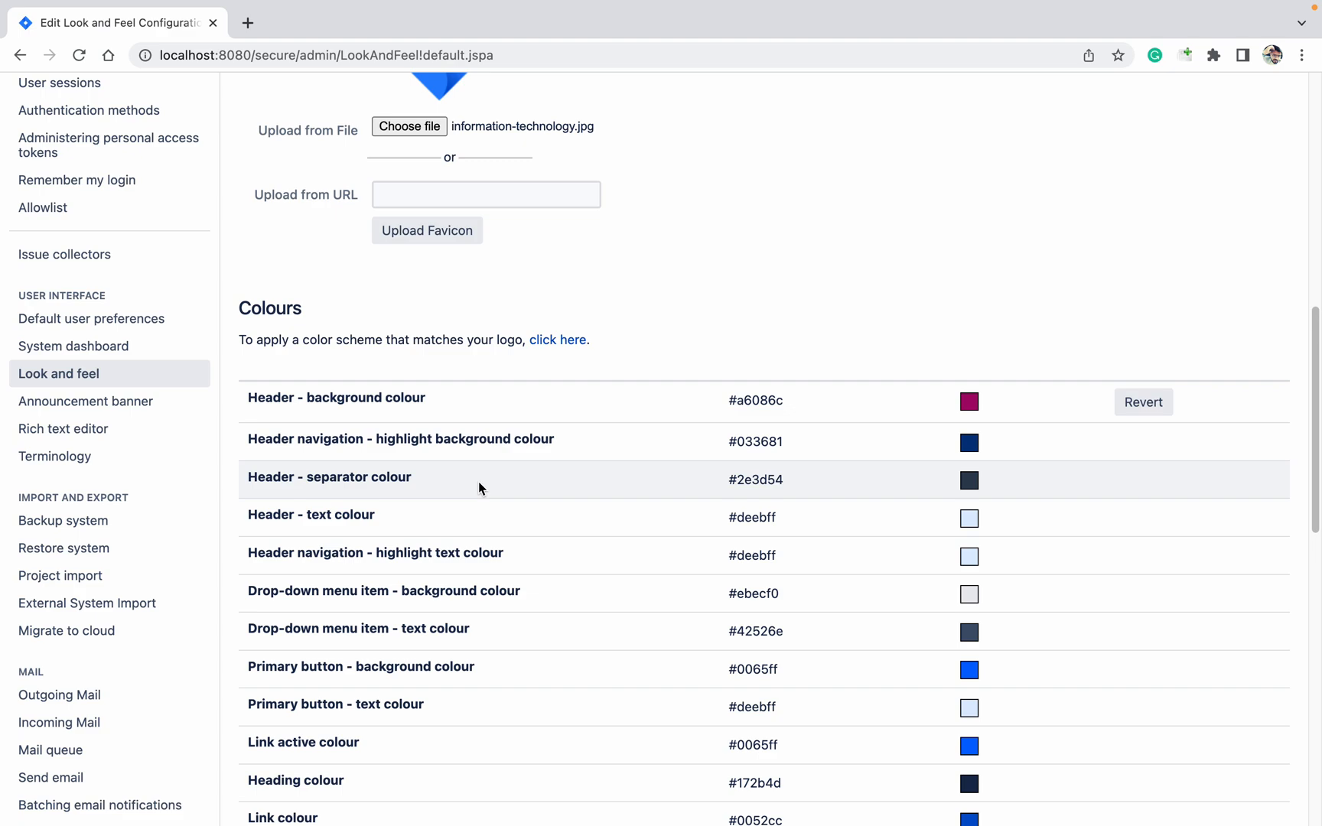
scroll(954, 370, "up", 10)
scroll(955, 369, "down", 15)
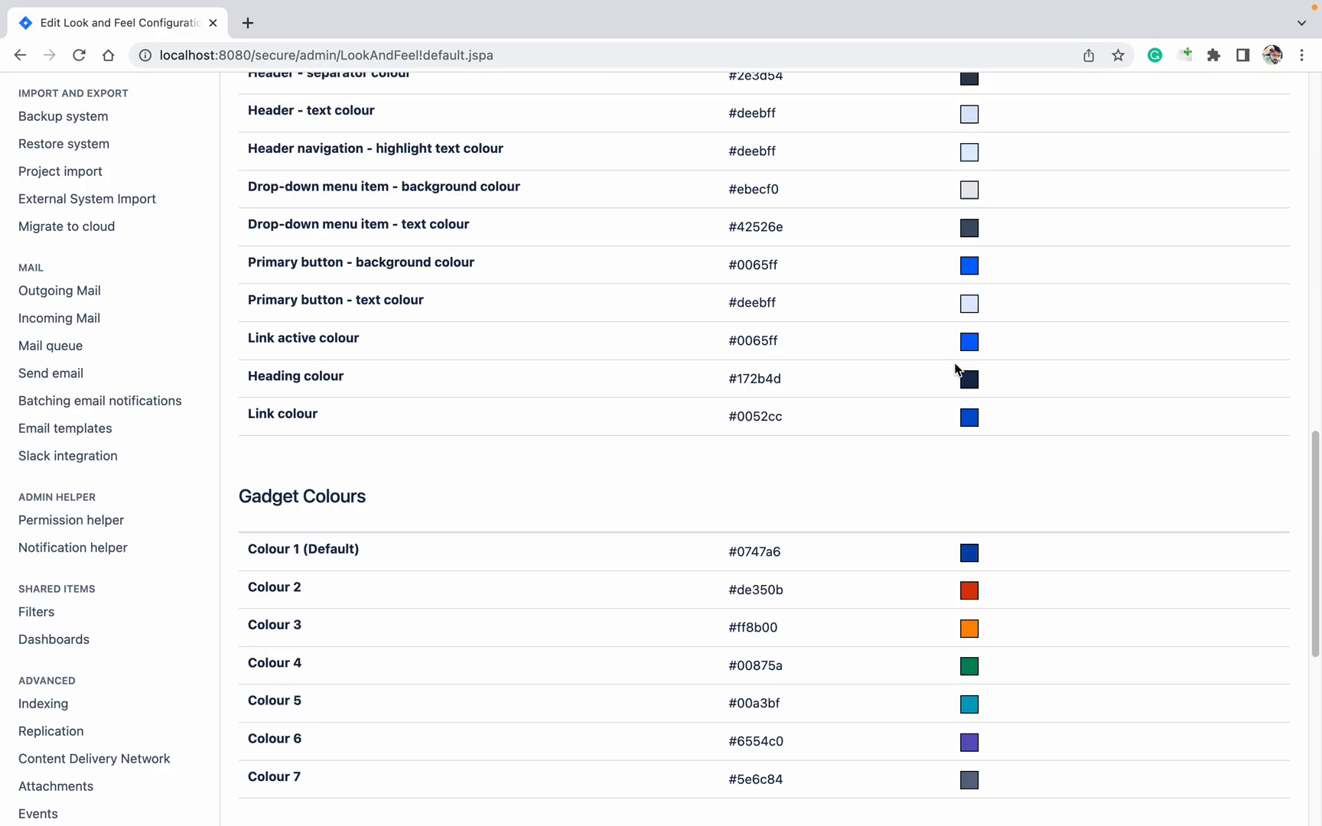
scroll(956, 369, "down", 5)
scroll(957, 372, "up", 10)
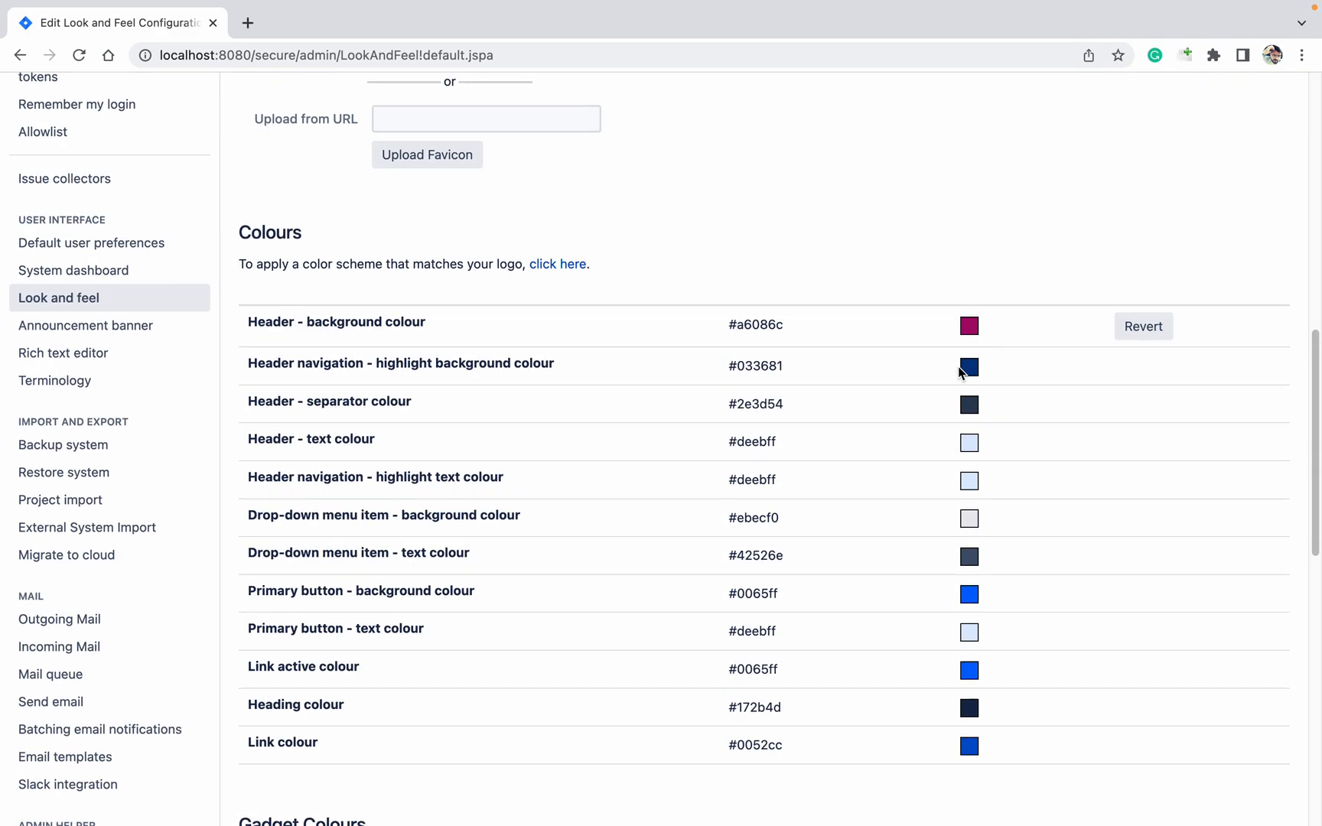
scroll(957, 372, "up", 10)
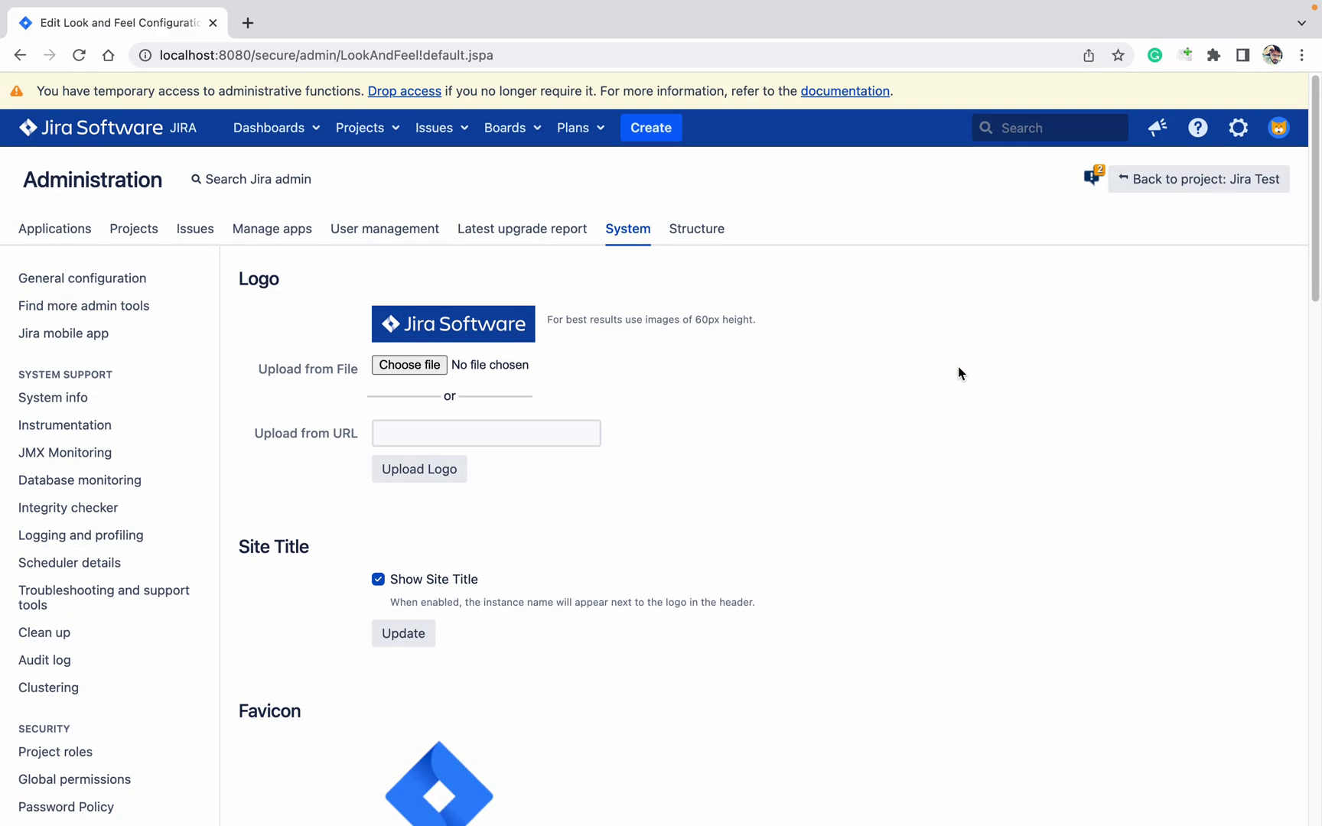
Step: Upload Free_Sample_By_Wix.jpg as the site logo so the colour scheme matches the IT KT image
left_click(419, 365)
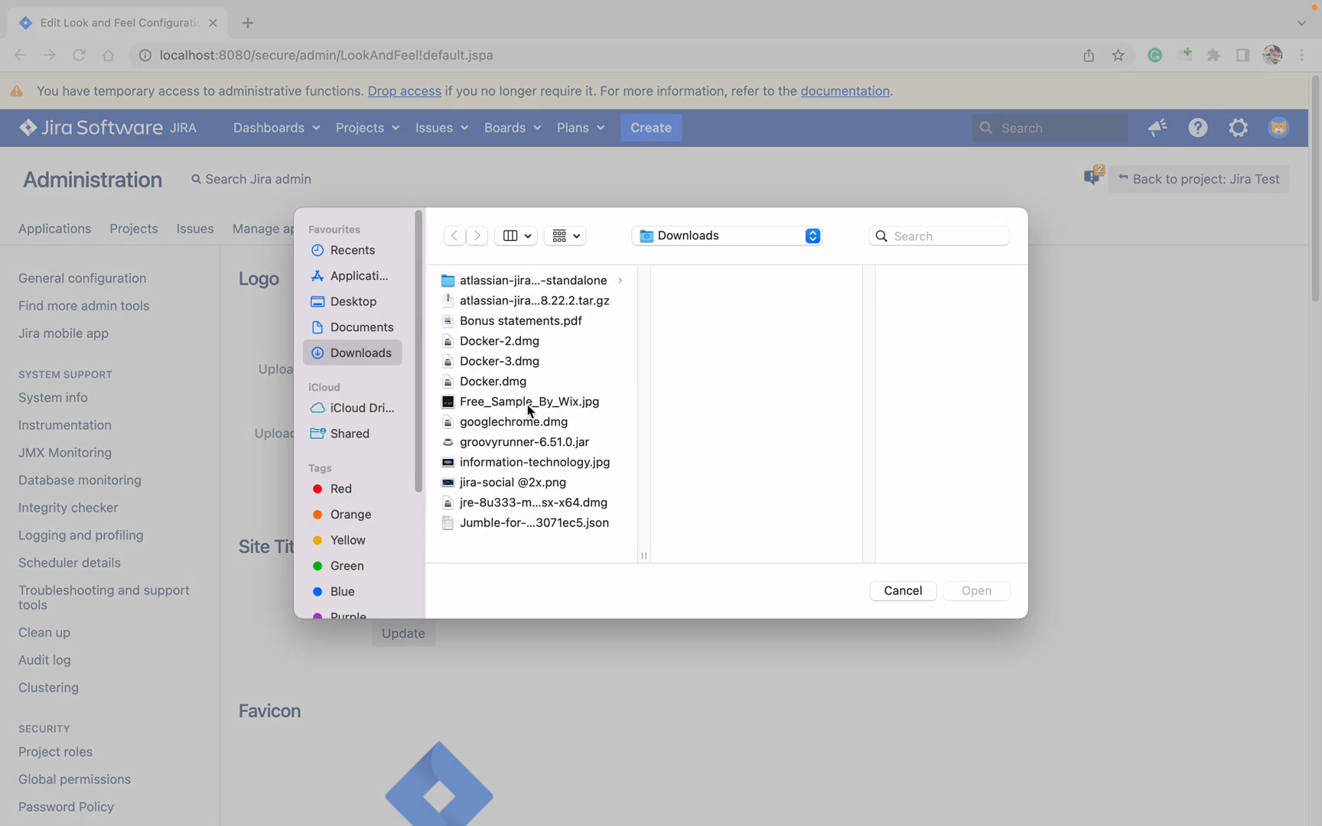
left_click(528, 402)
left_click(991, 592)
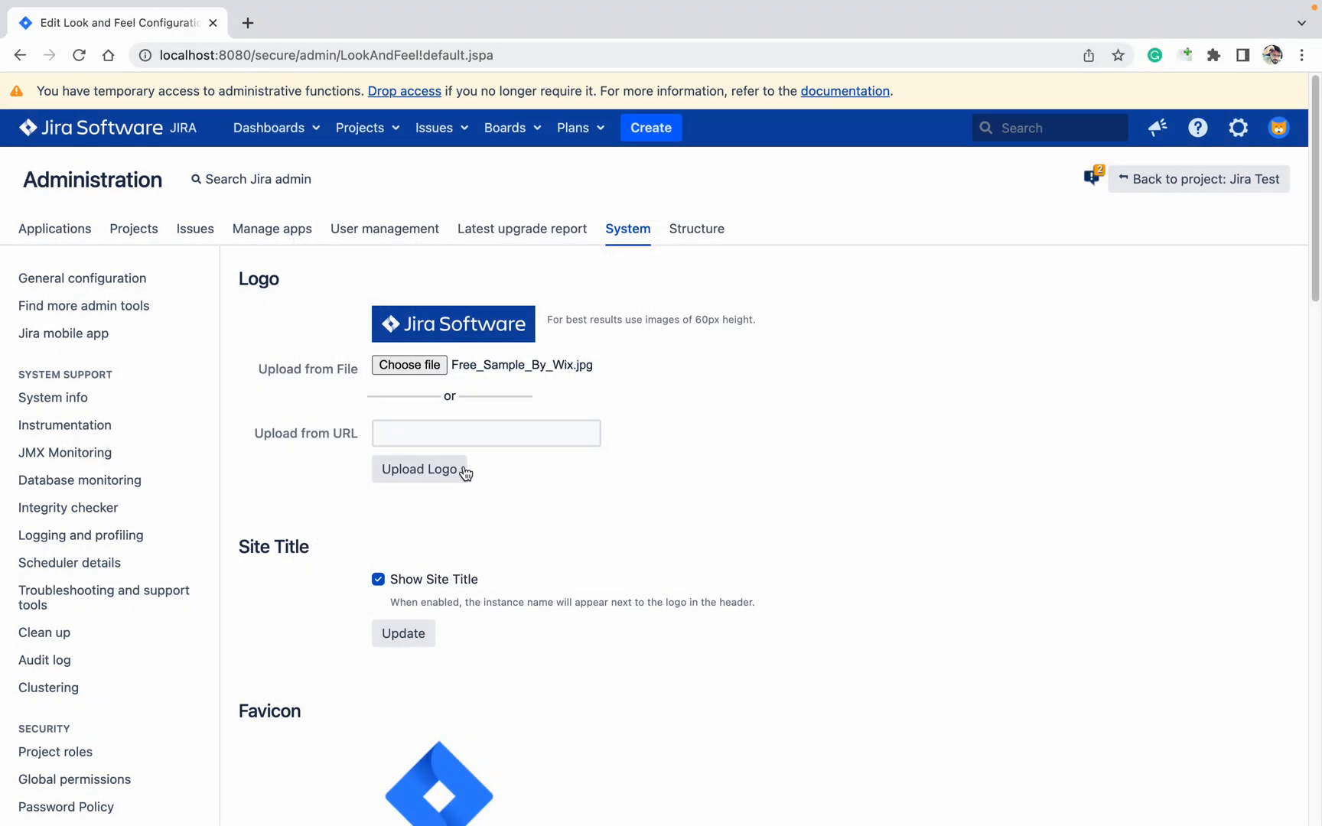
left_click(465, 474)
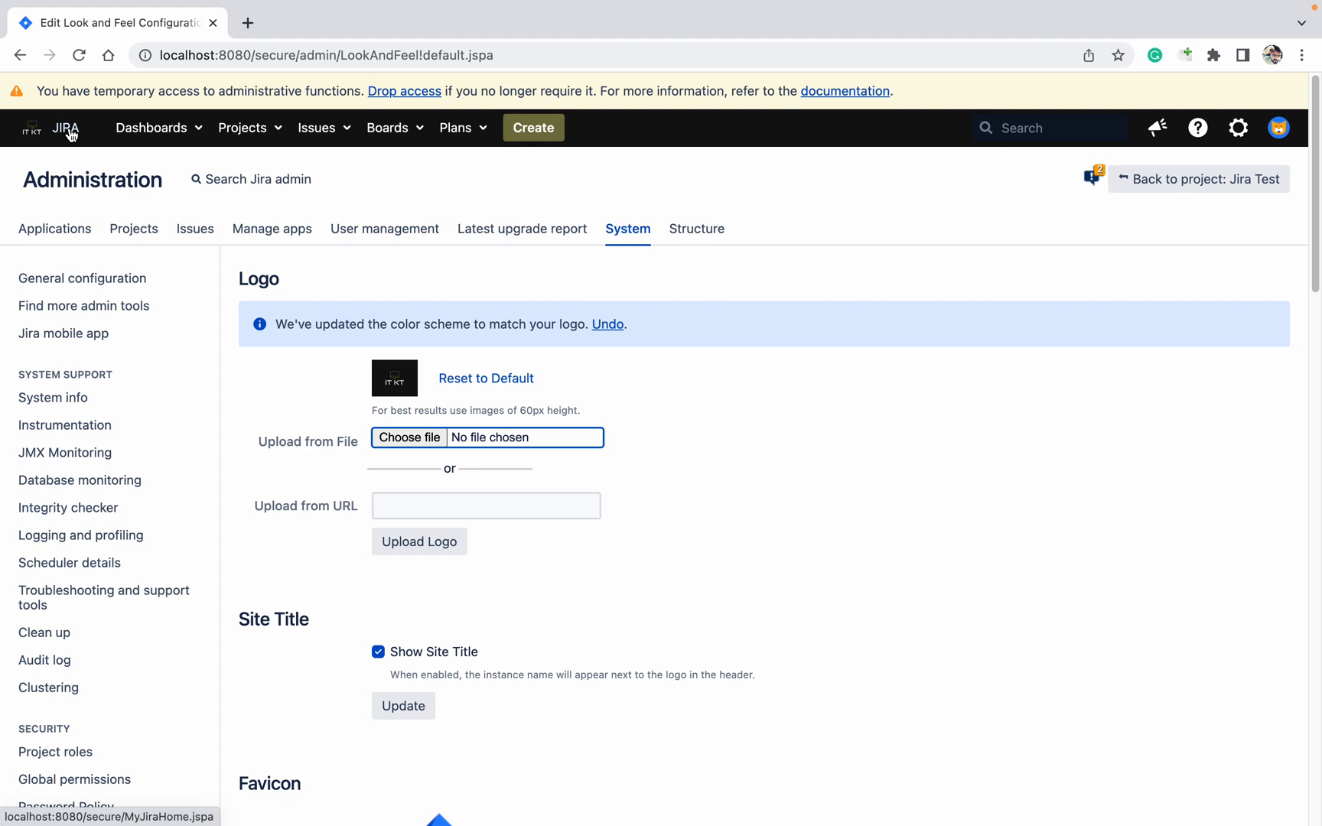
Step: View the IT KT dashboard, then return to the System general configuration page
left_click(32, 132)
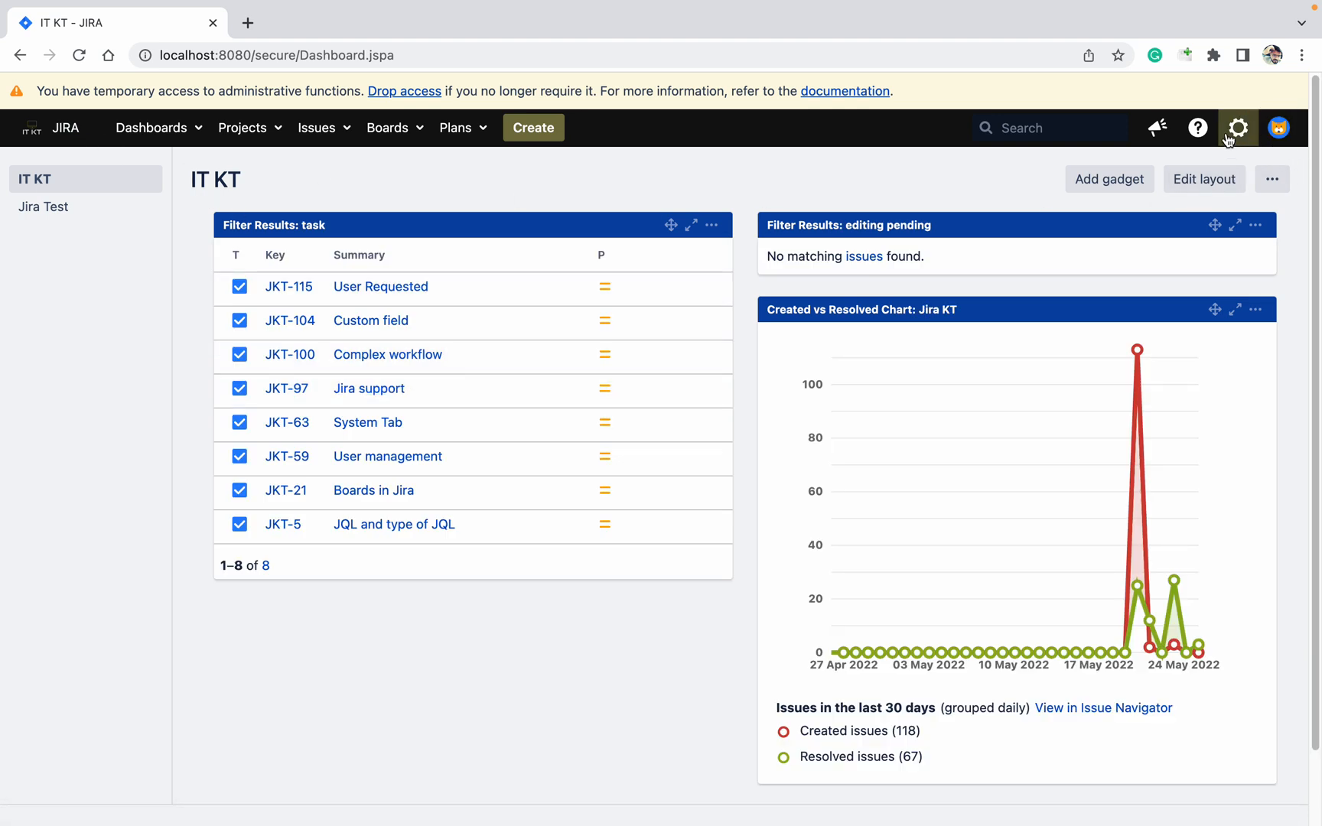
left_click(1238, 129)
left_click(1162, 357)
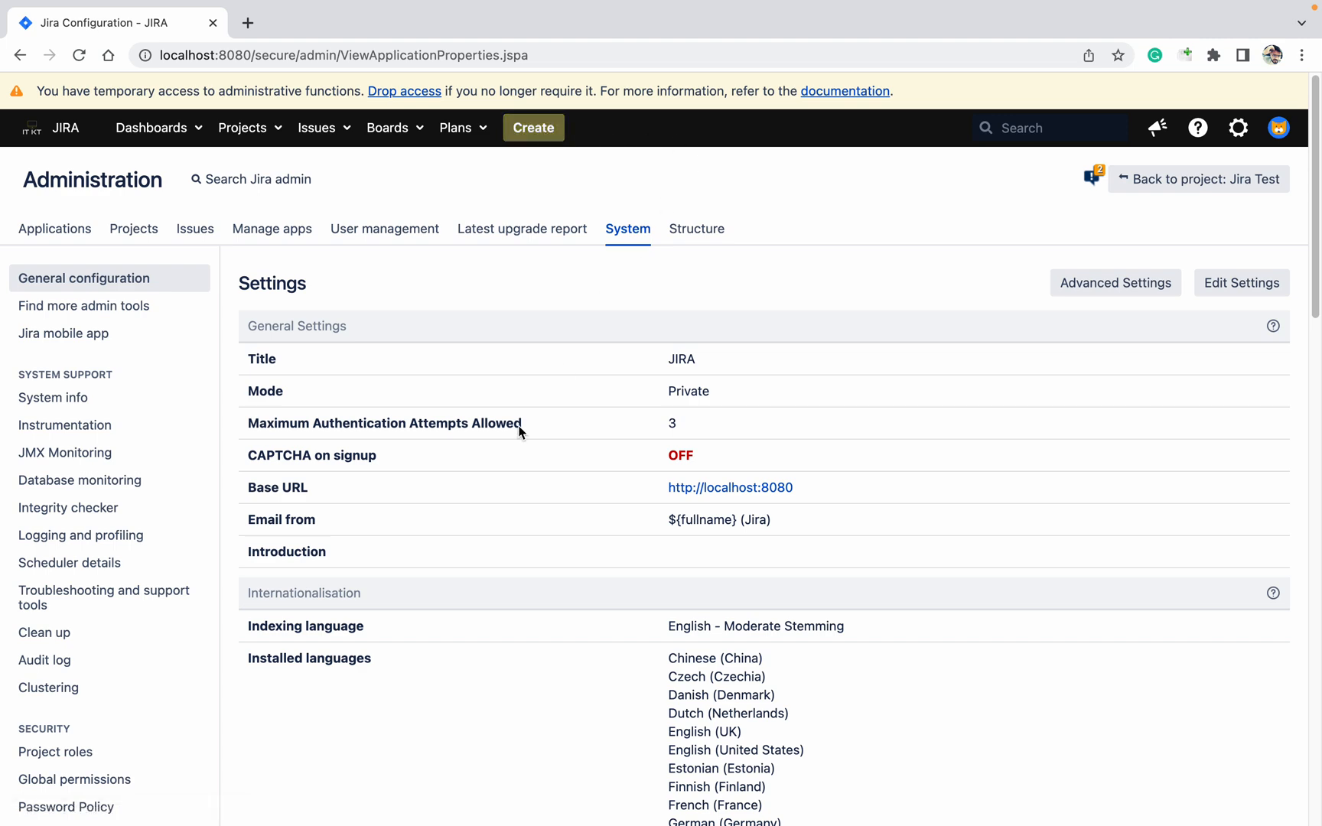
scroll(23, 531, "down", 5)
Step: Reopen the Look and feel page from the admin sidebar
left_click(89, 530)
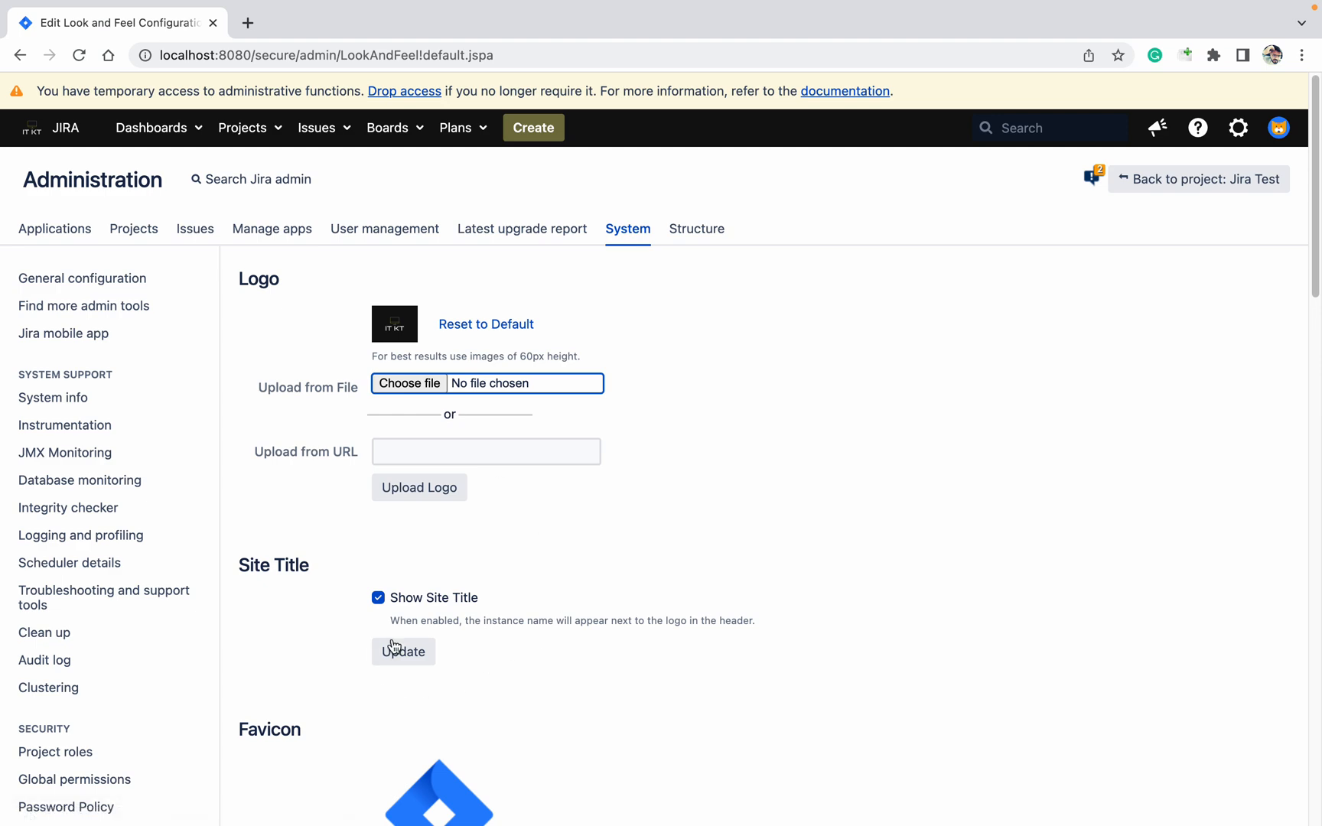
scroll(492, 666, "down", 3)
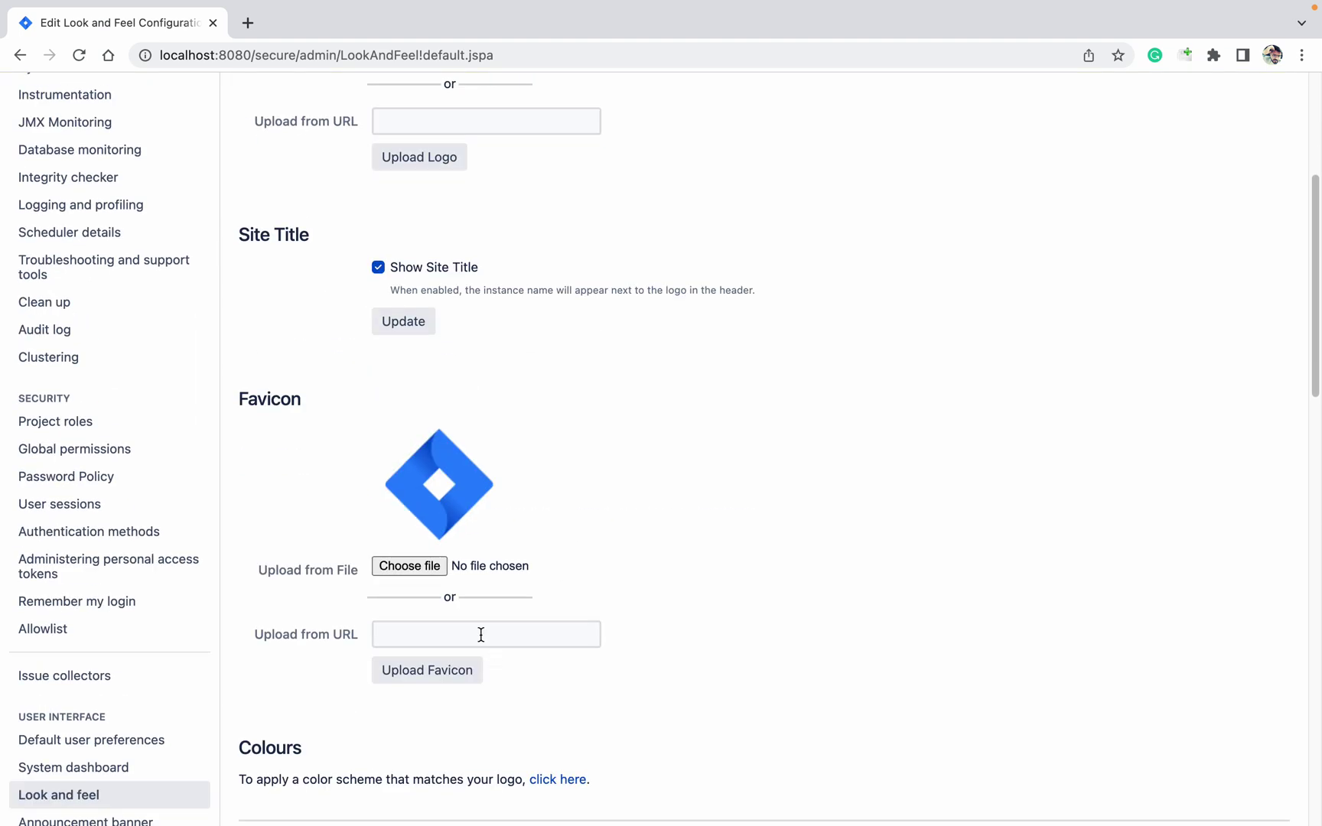
Step: Upload information-technology.jpg from Downloads as the site favicon
left_click(409, 565)
left_click(517, 464)
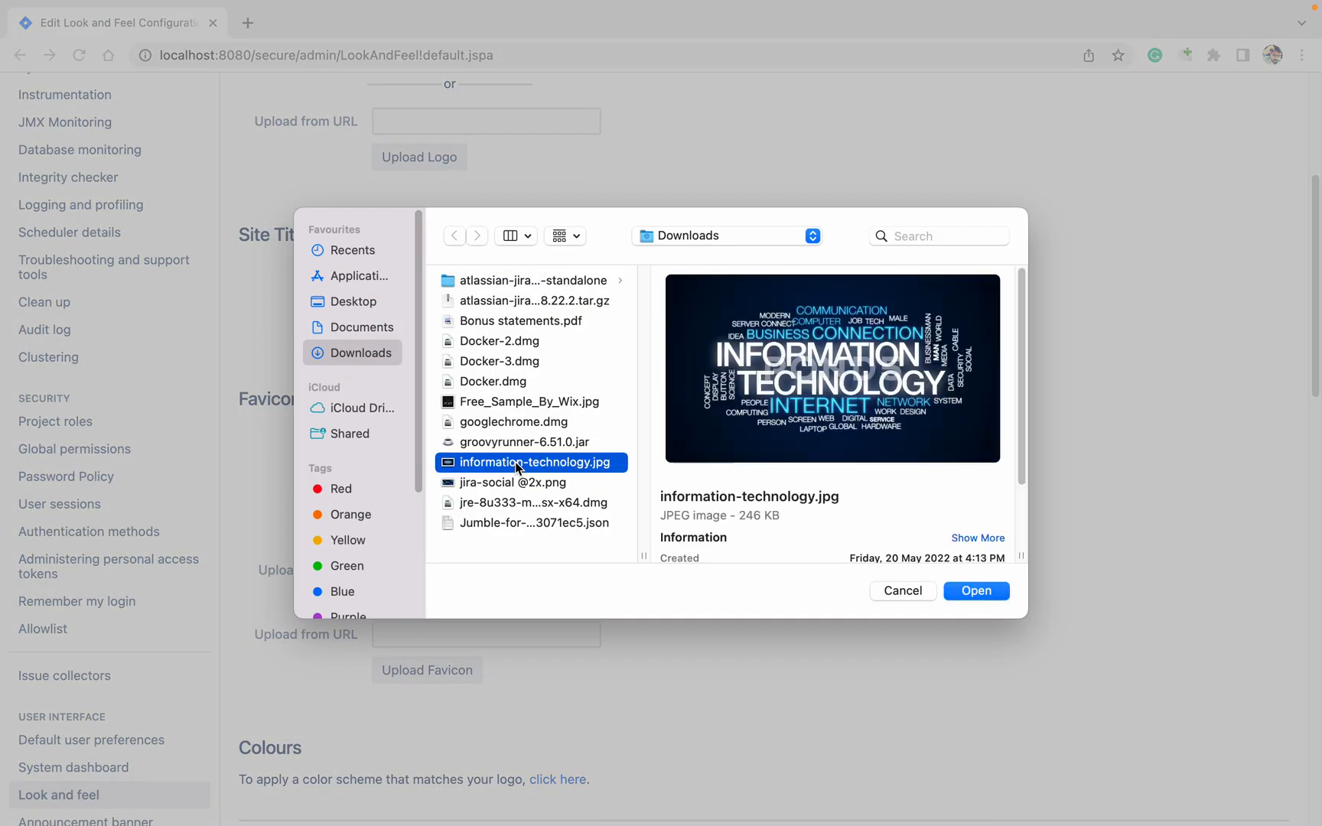
left_click(968, 590)
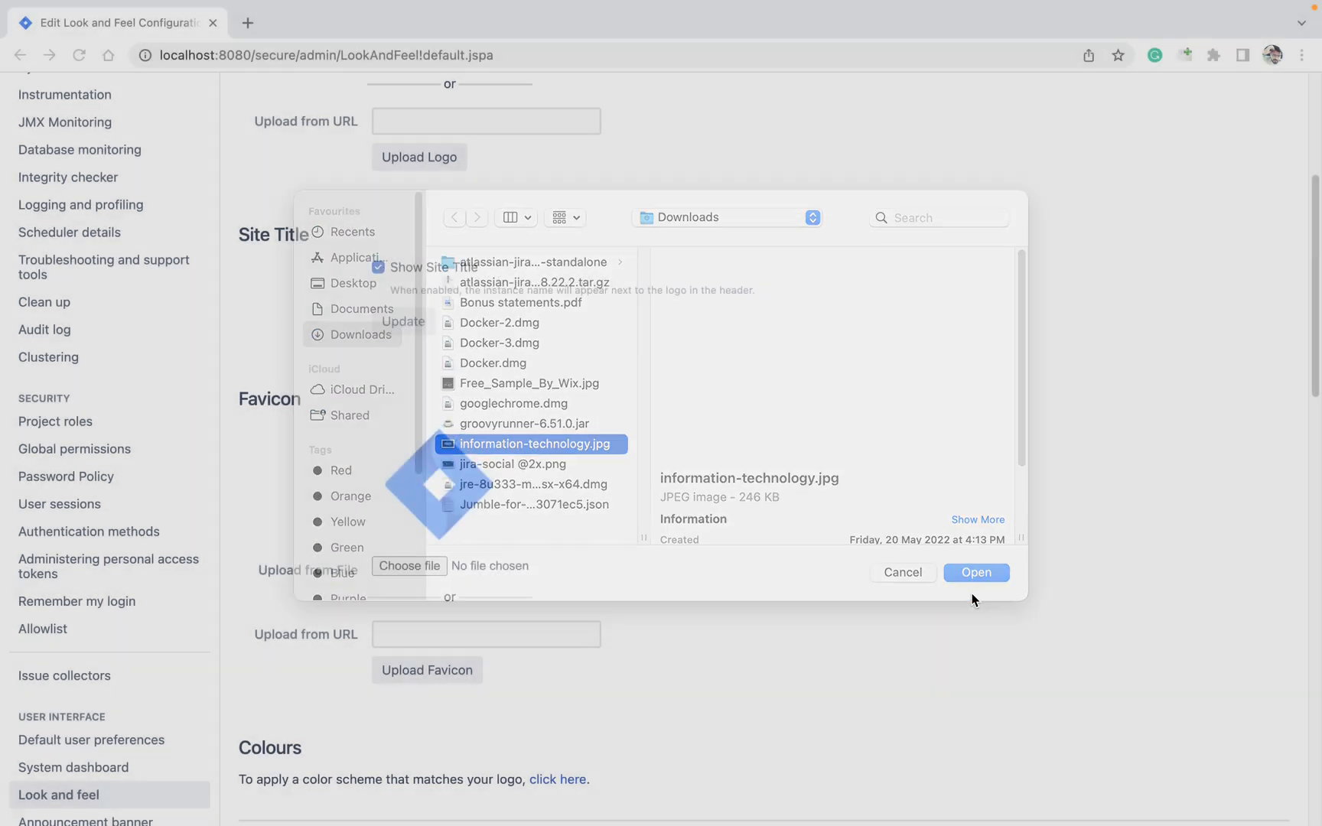
left_click(423, 670)
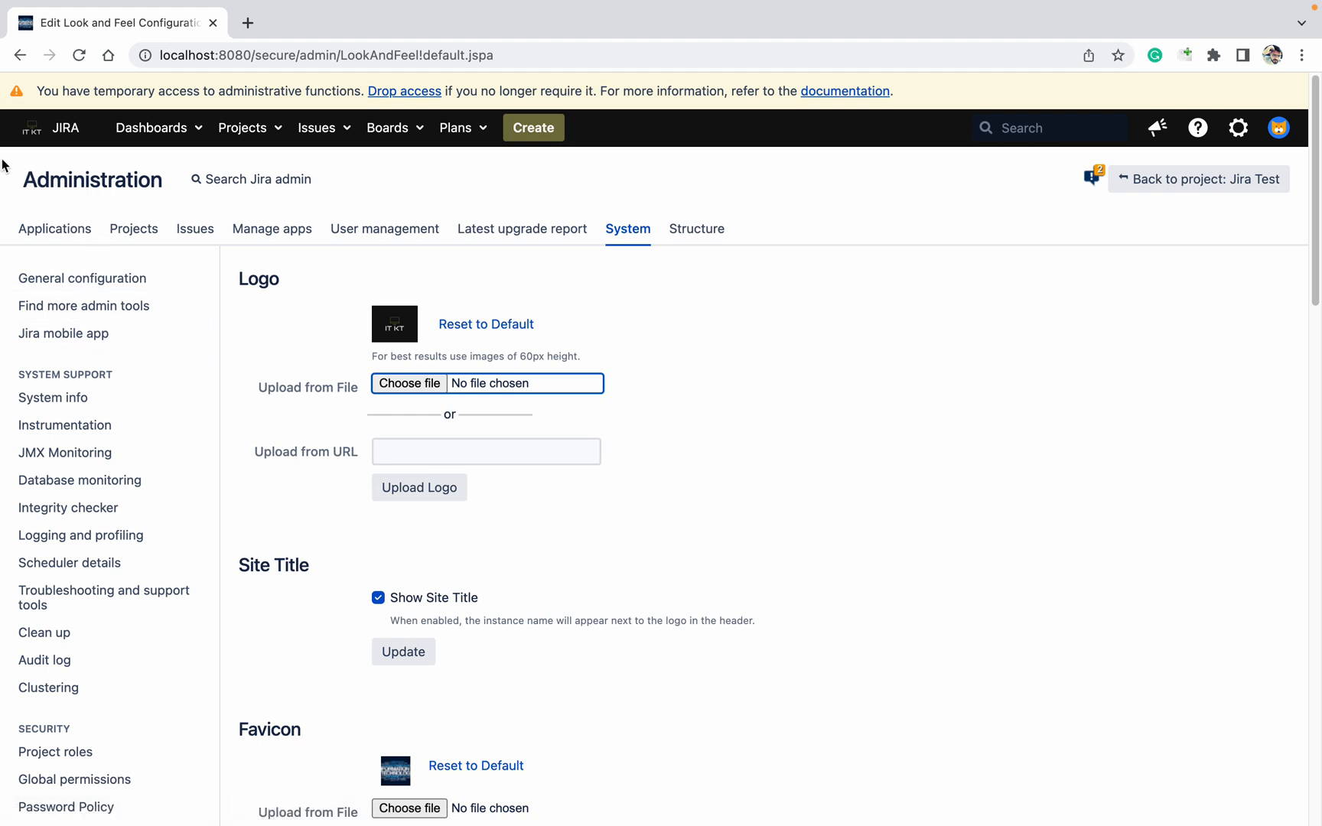
Step: Reset the site logo to the default Jira Software logo with matching colours
left_click(9, 138)
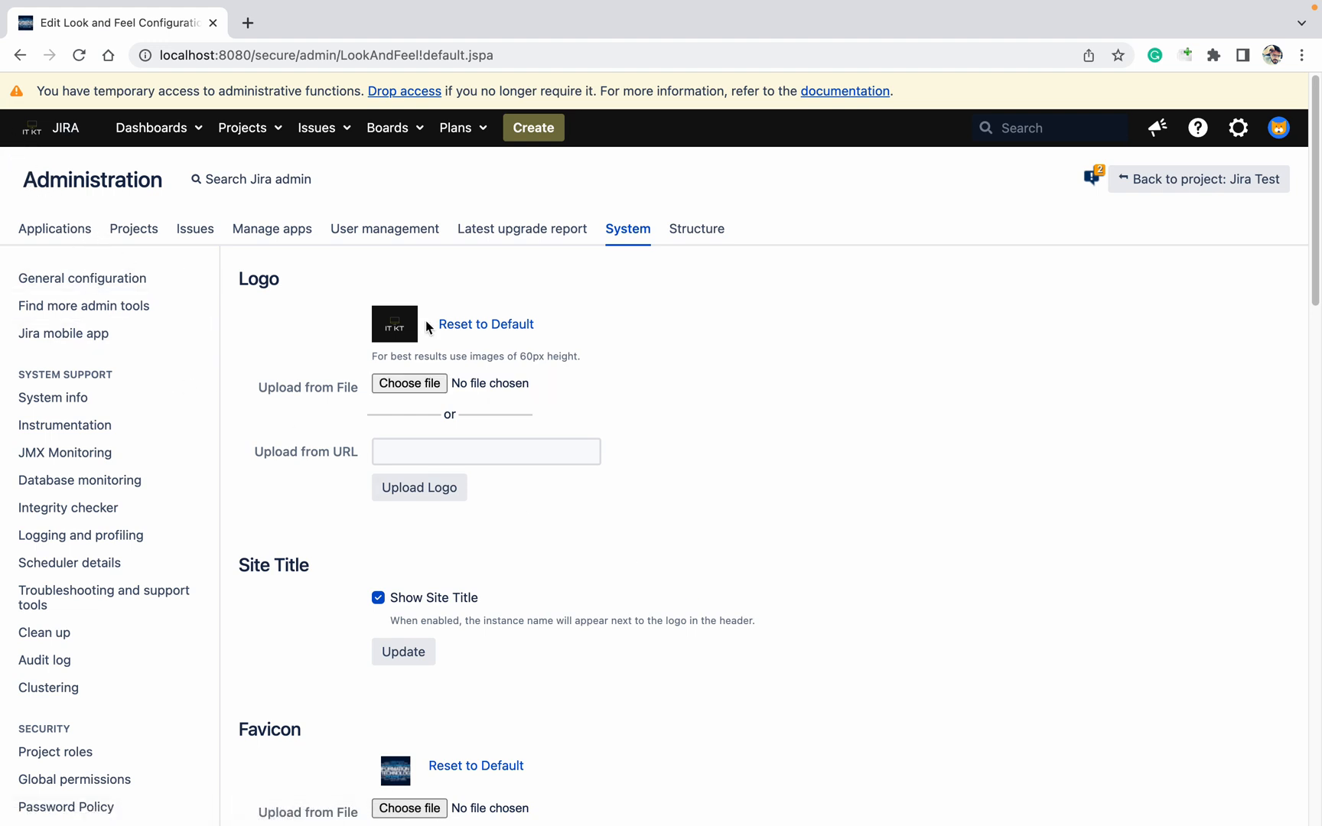
left_click(467, 328)
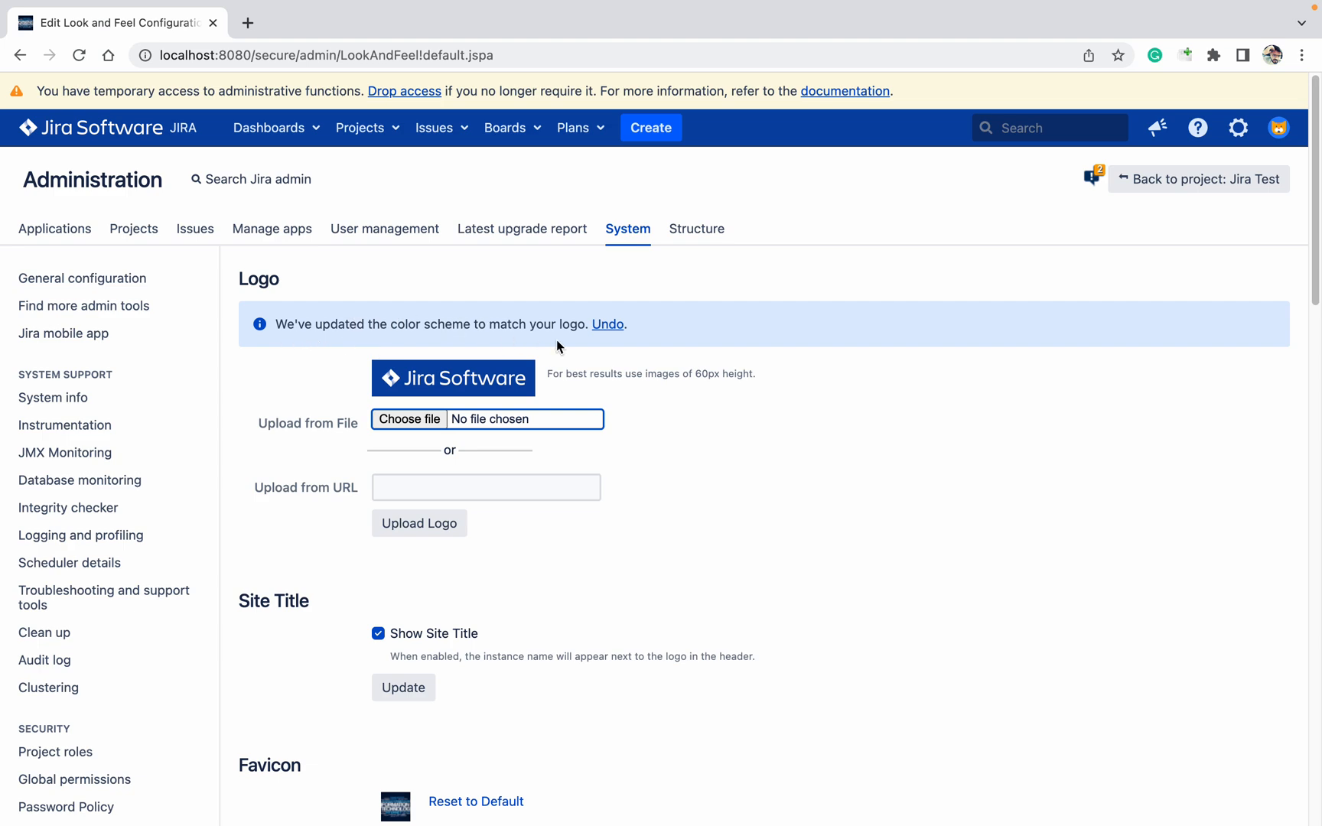
scroll(618, 467, "down", 5)
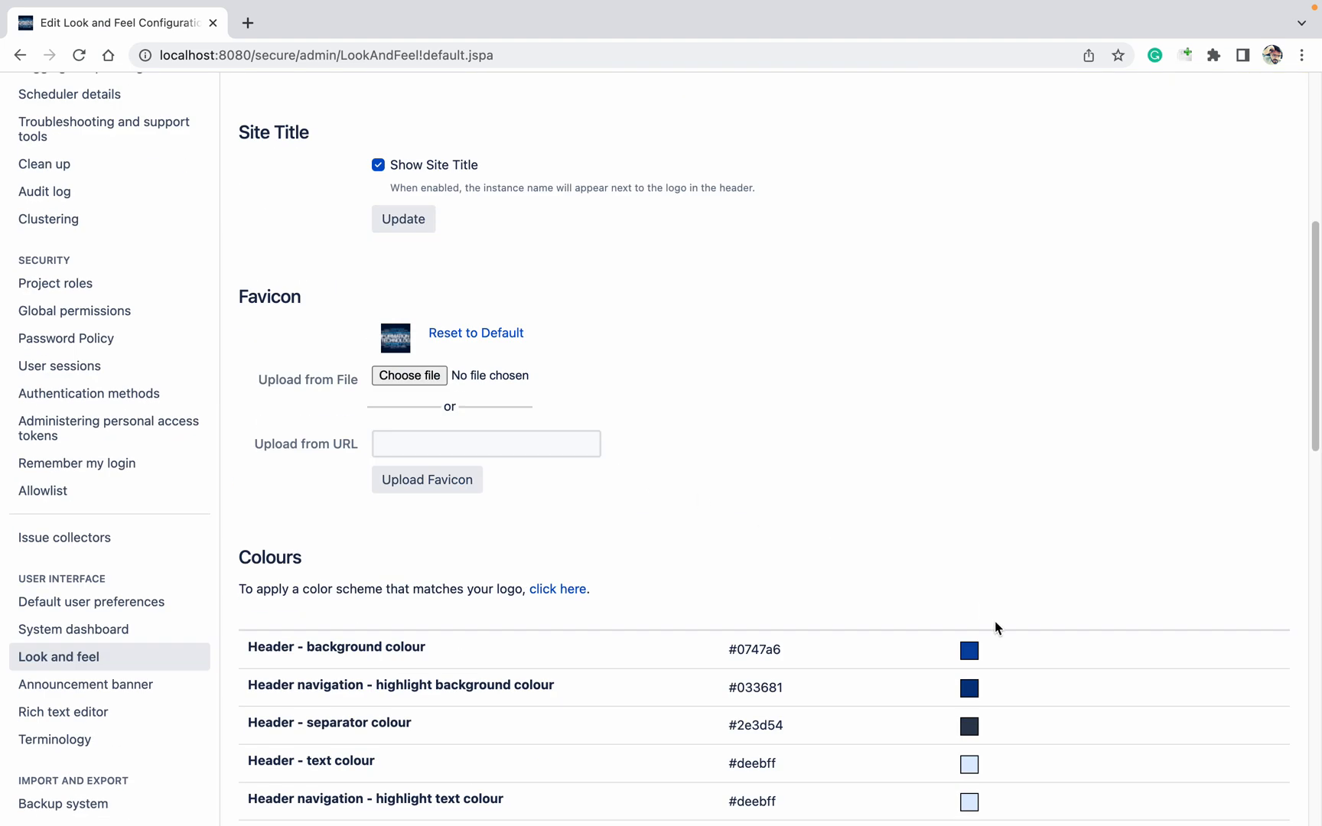
Step: Leave the header background at #0747a6, dismiss the colour picker and reload the page
mouse_move(765, 649)
left_click(983, 661)
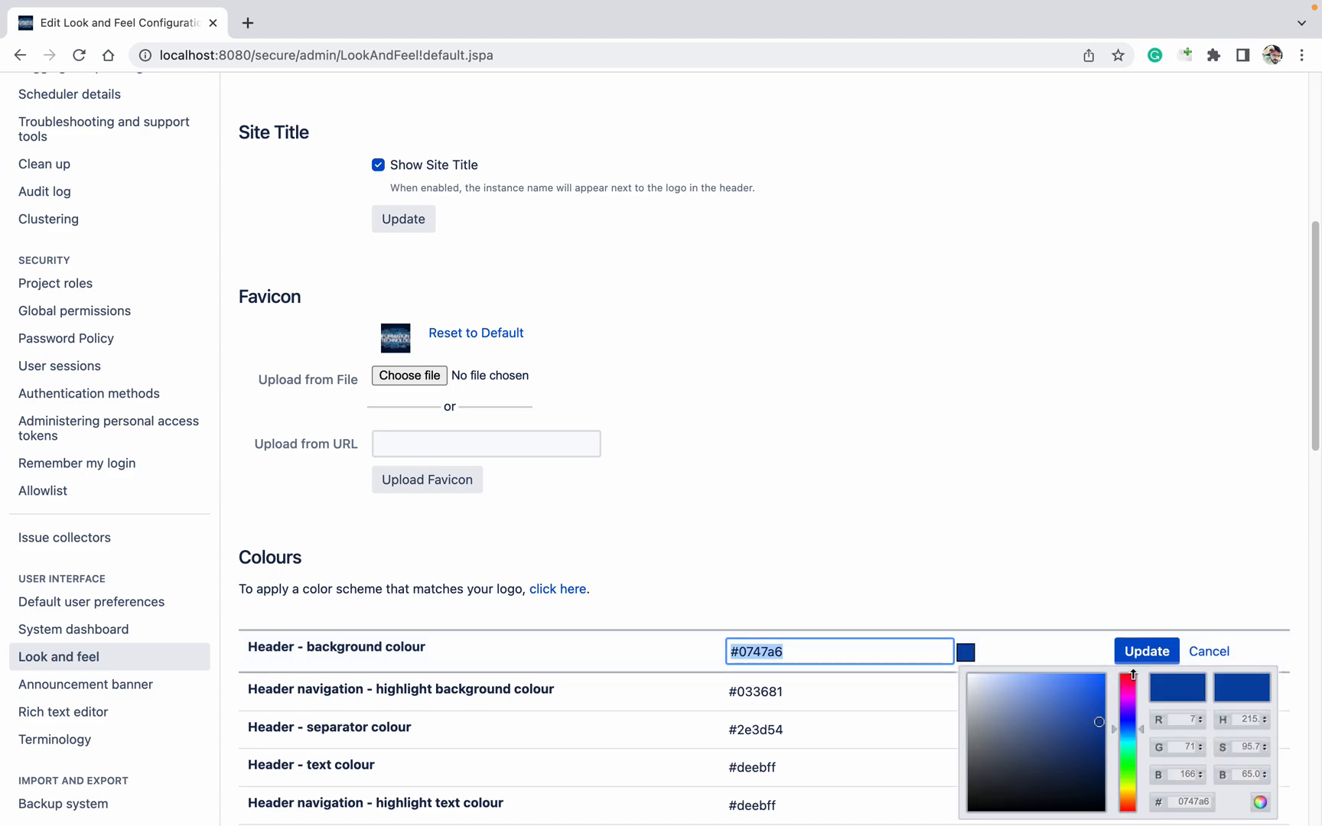
left_click(1133, 716)
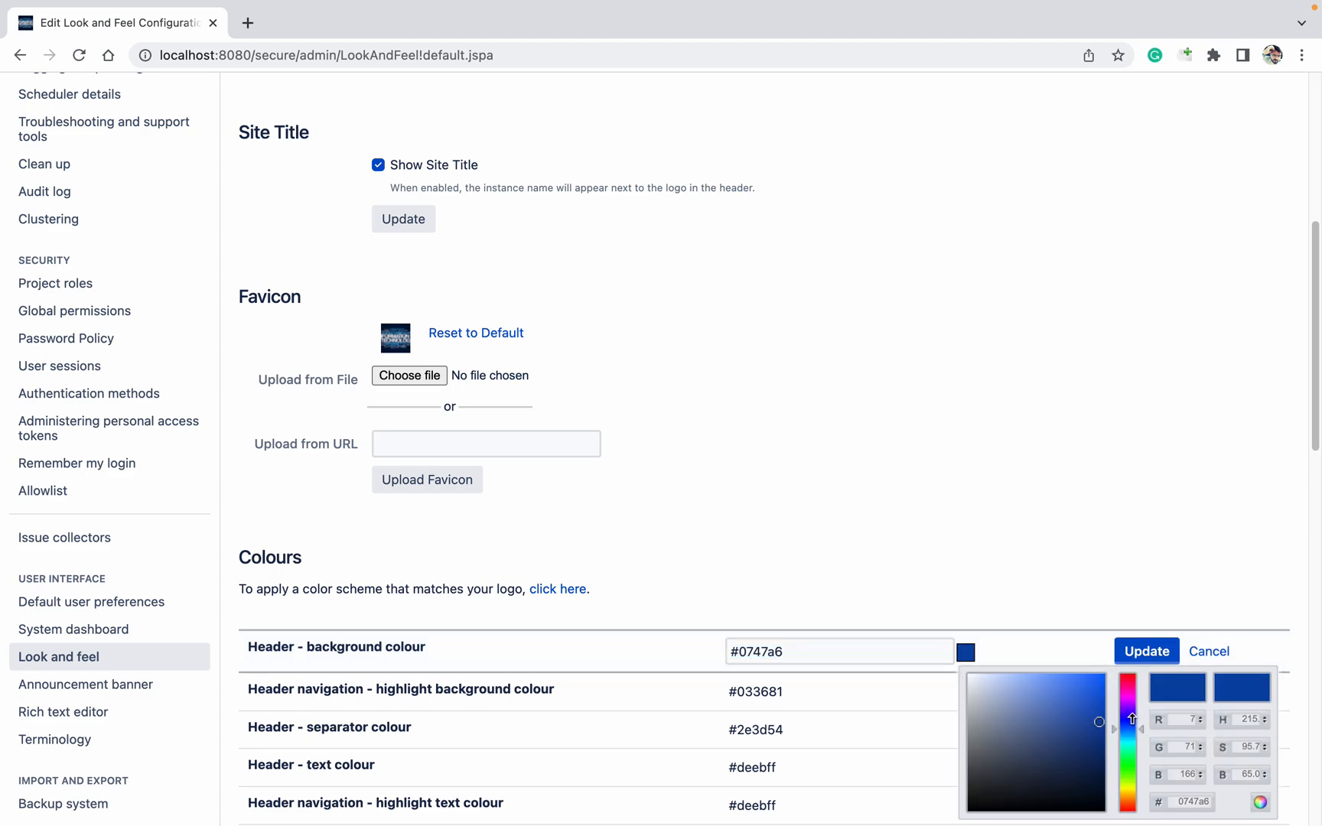
left_click(935, 486)
scroll(936, 487, "down", 9)
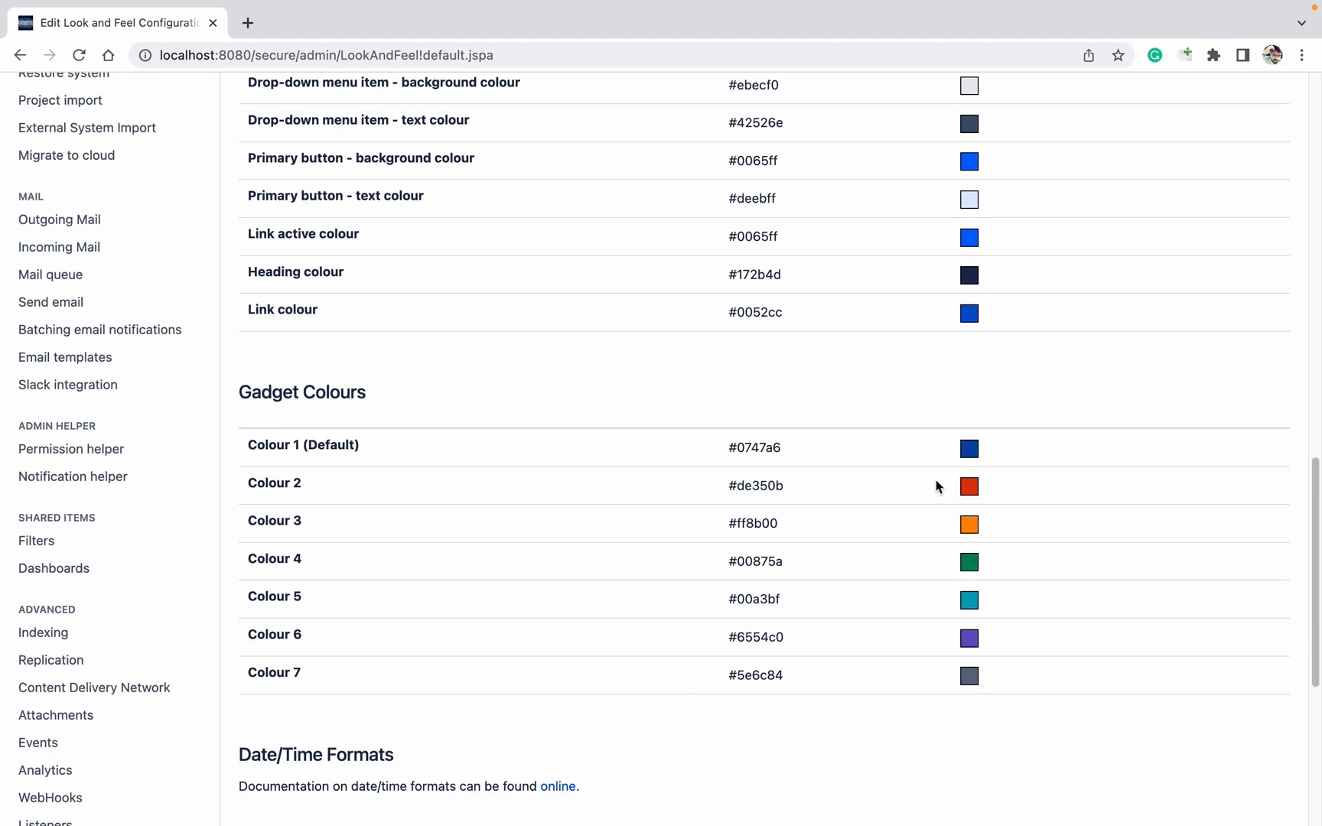
scroll(899, 487, "up", 10)
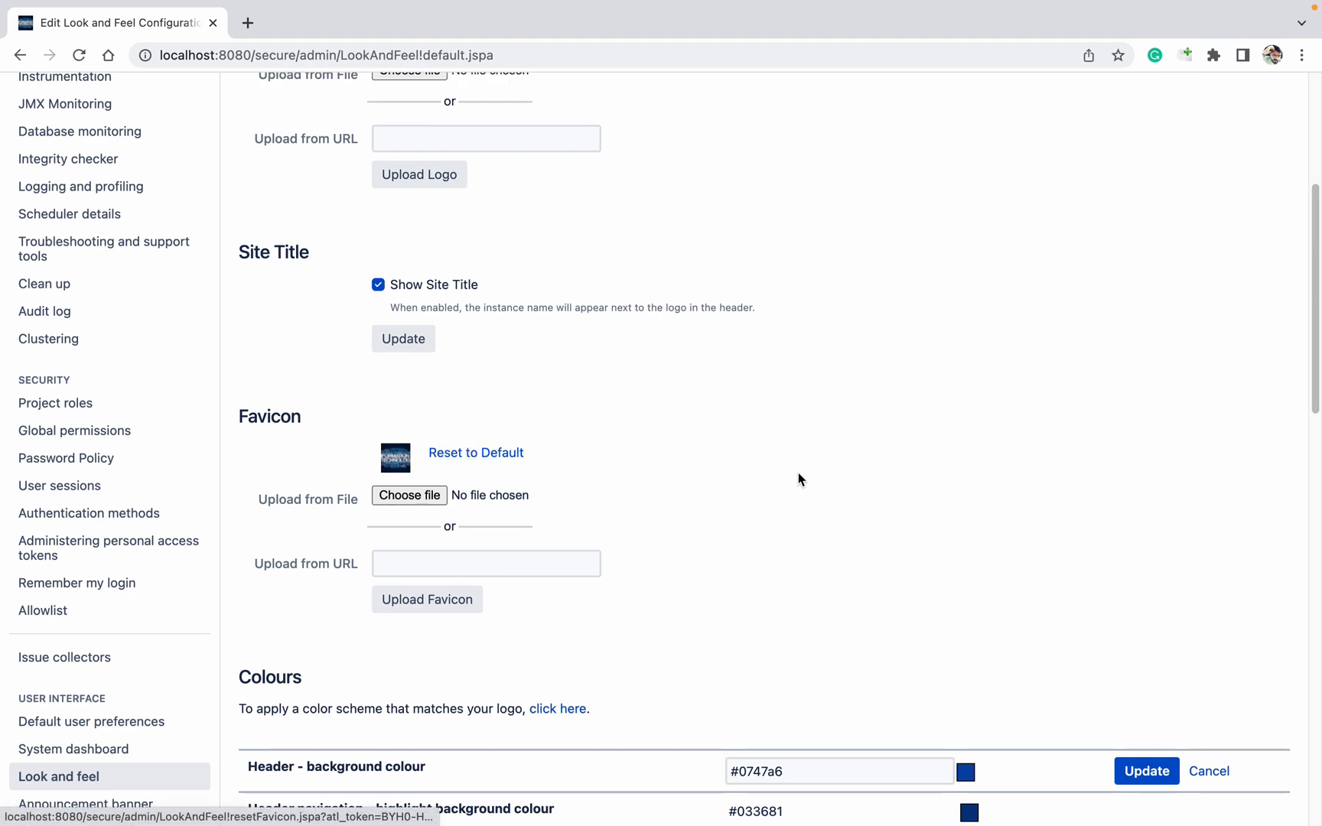
scroll(797, 479, "down", 8)
scroll(798, 474, "up", 10)
scroll(796, 480, "up", 2)
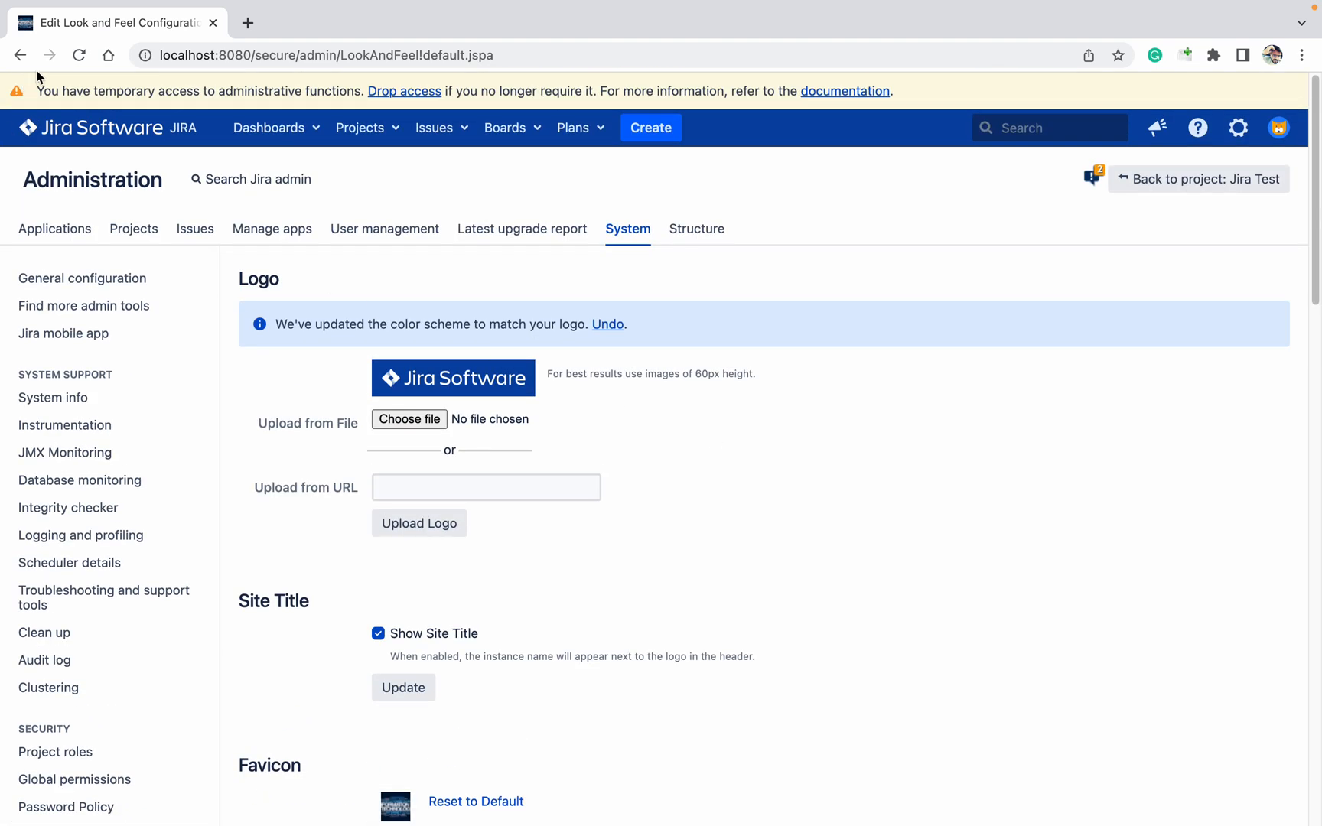
left_click(78, 55)
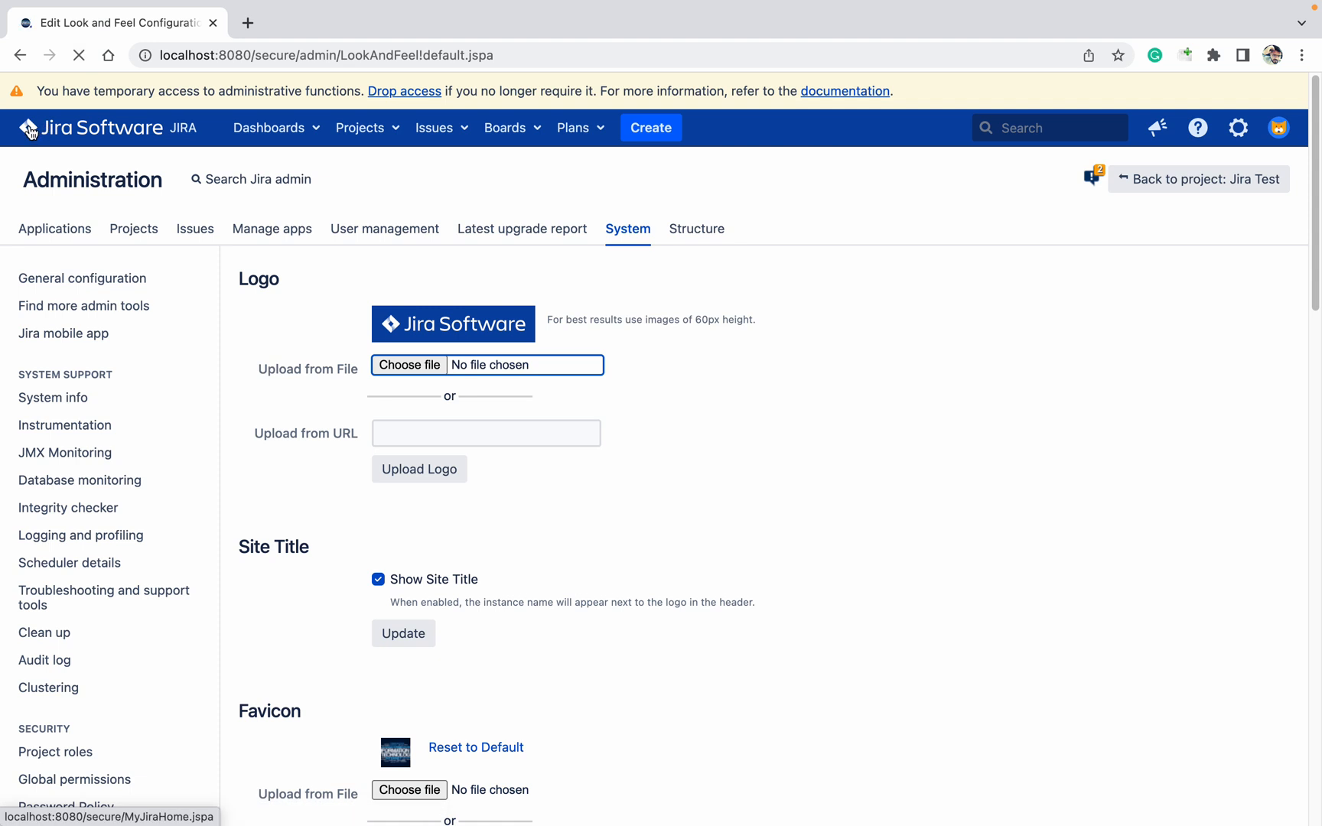
Step: Visit the IT KT dashboard, then return via the gear menu toward System settings
left_click(30, 131)
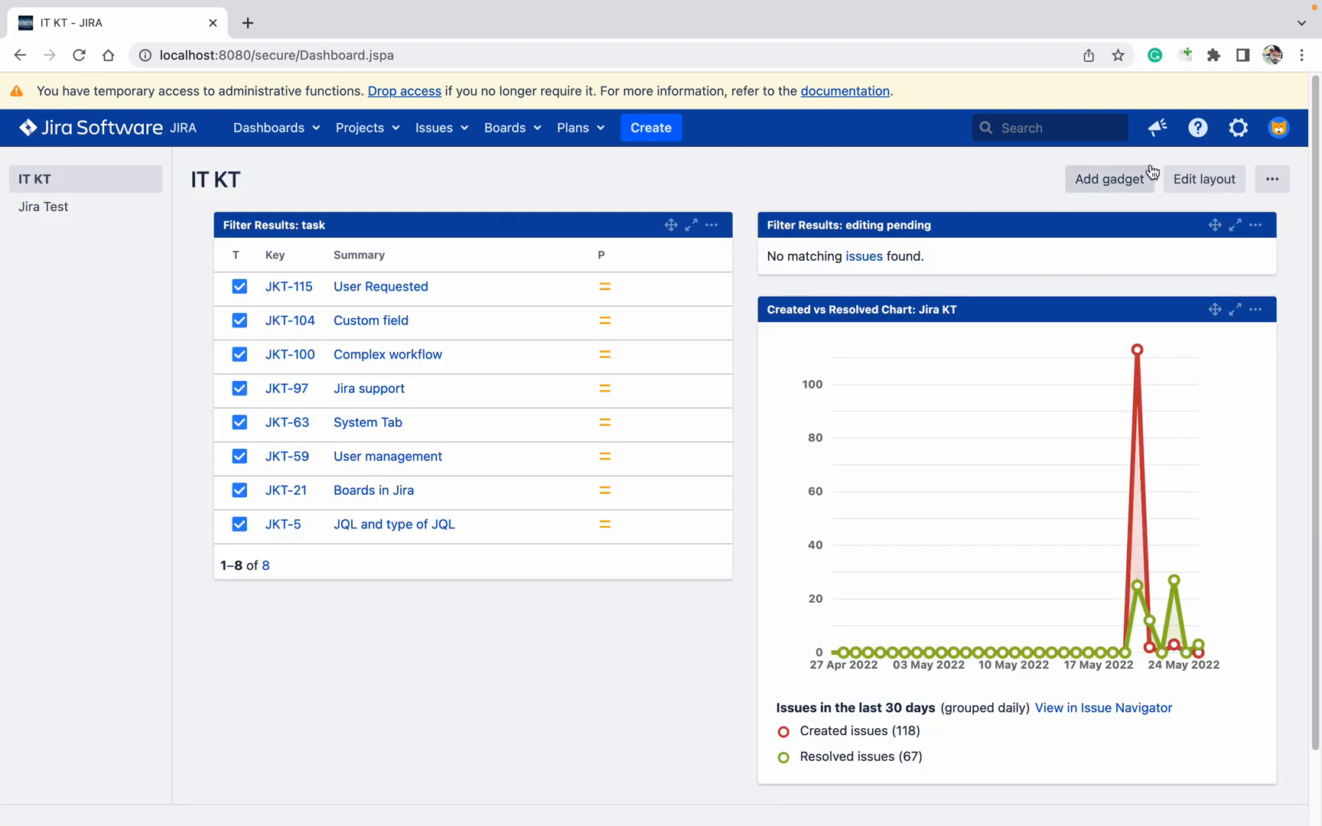
left_click(1237, 129)
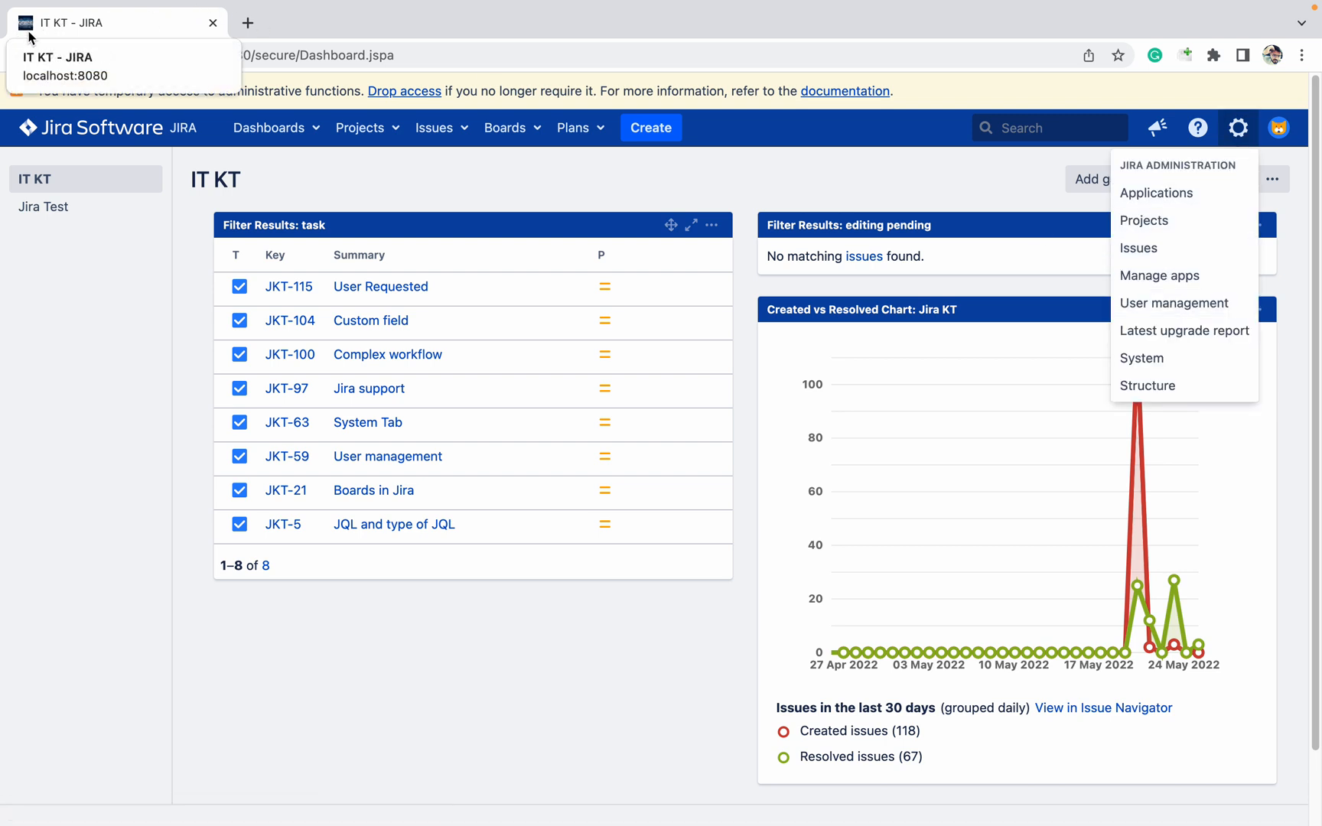
mouse_move(1237, 128)
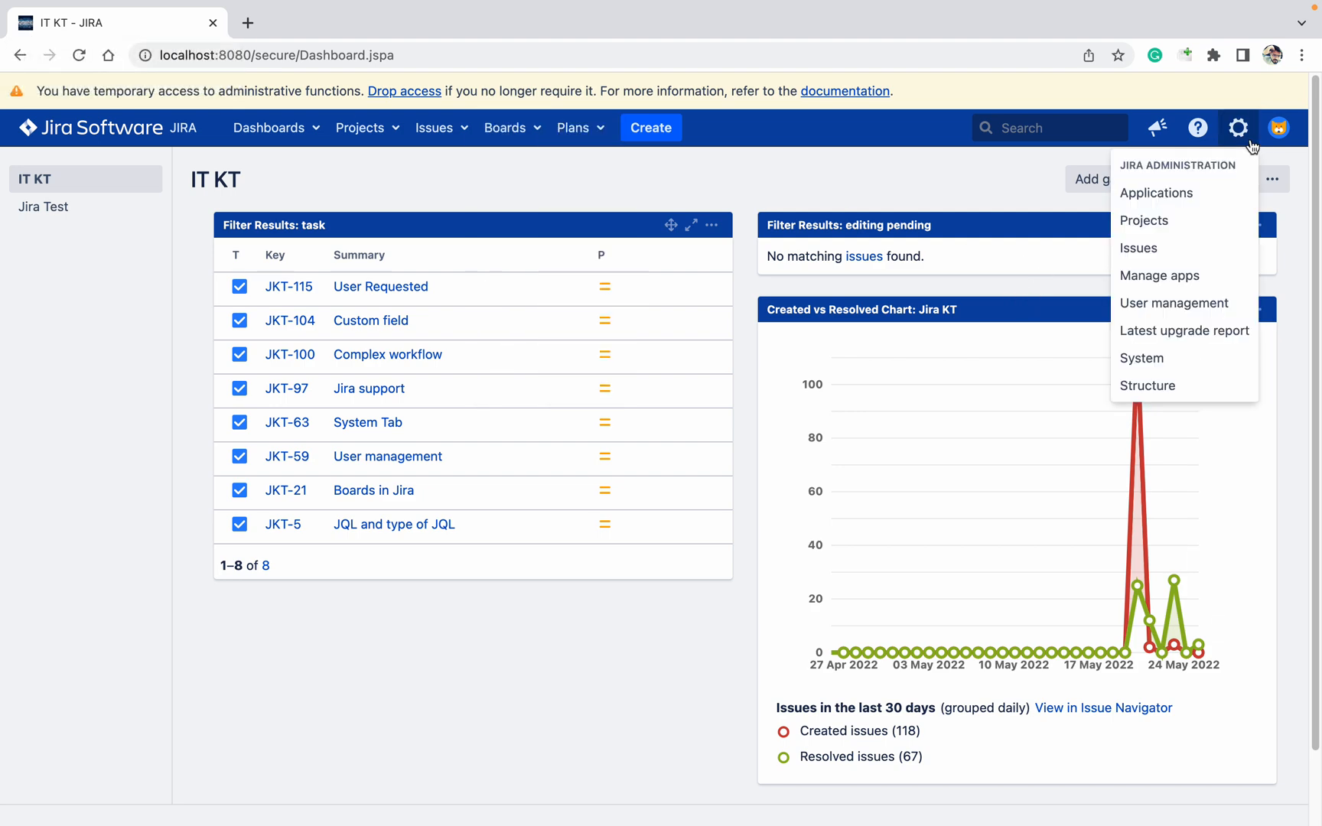
Step: Upload Free_Sample_By_Wix.jpg from Downloads as the site logo on the Look and Feel page
left_click(1165, 358)
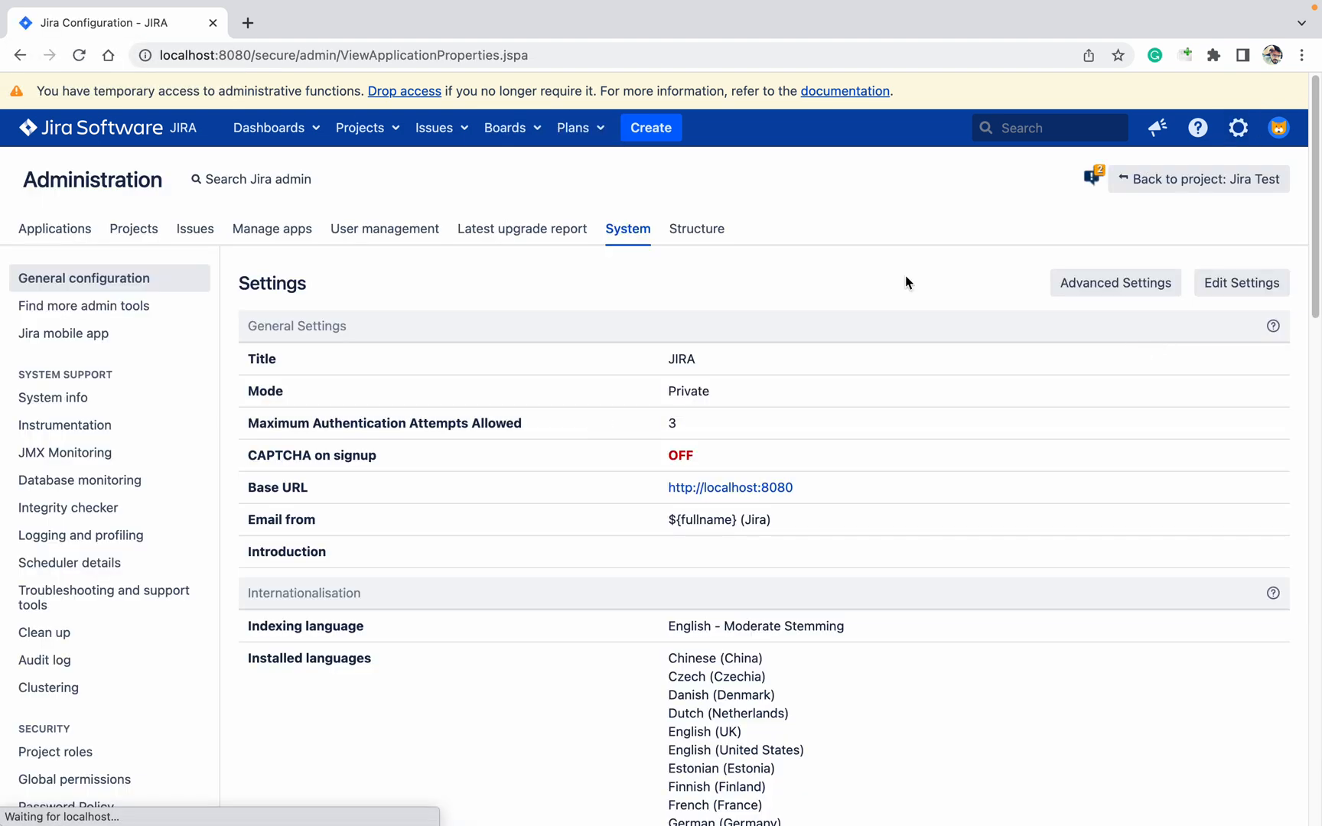
scroll(226, 473, "down", 2)
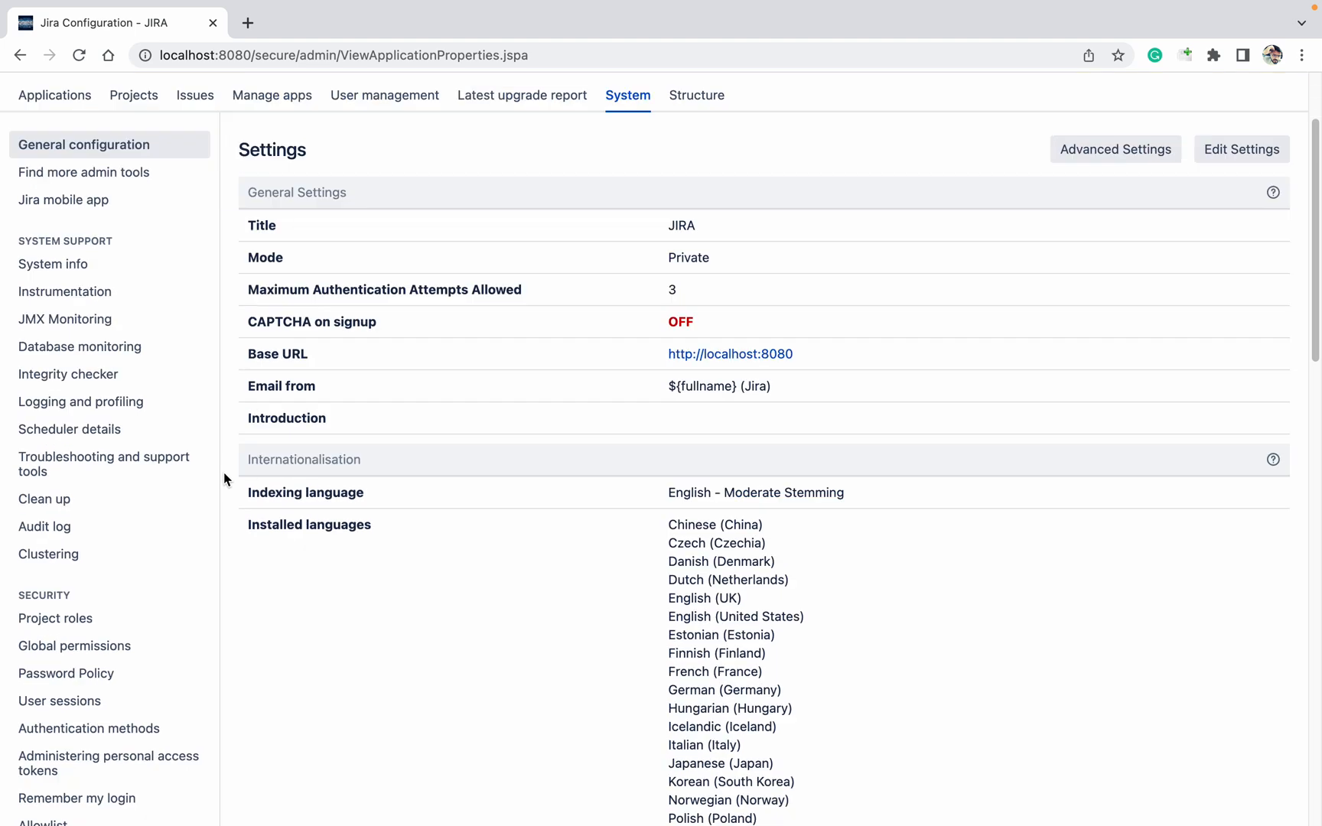
scroll(104, 475, "down", 4)
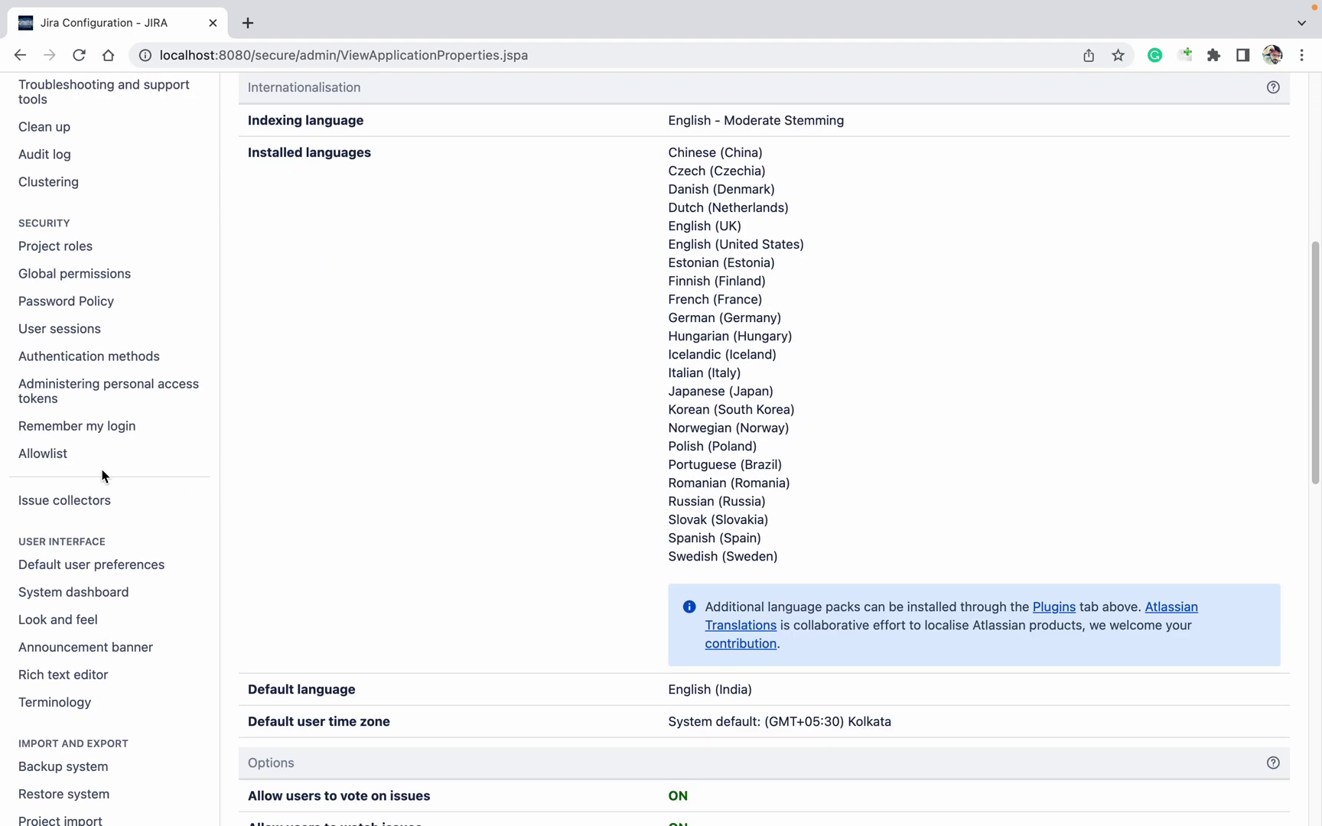
left_click(83, 621)
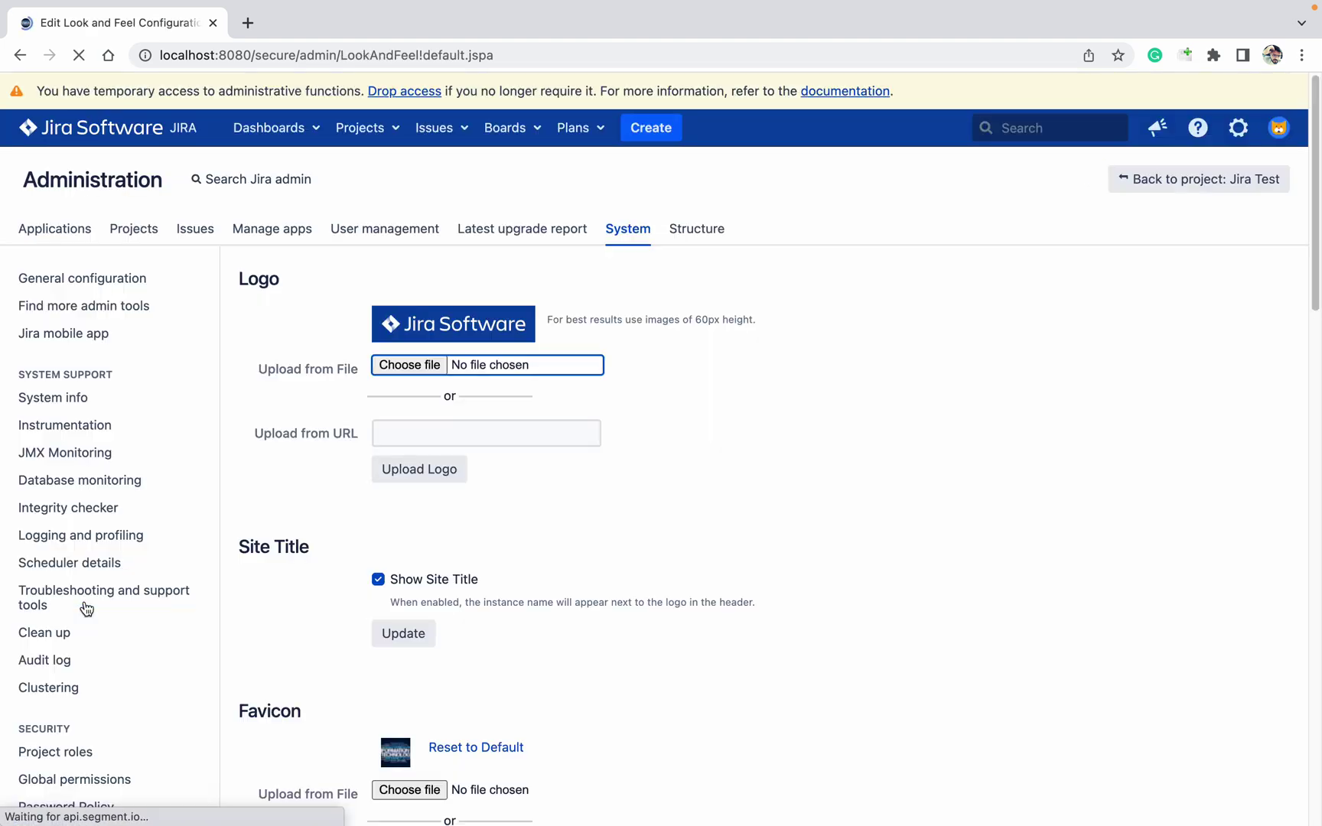
left_click(410, 366)
left_click(533, 404)
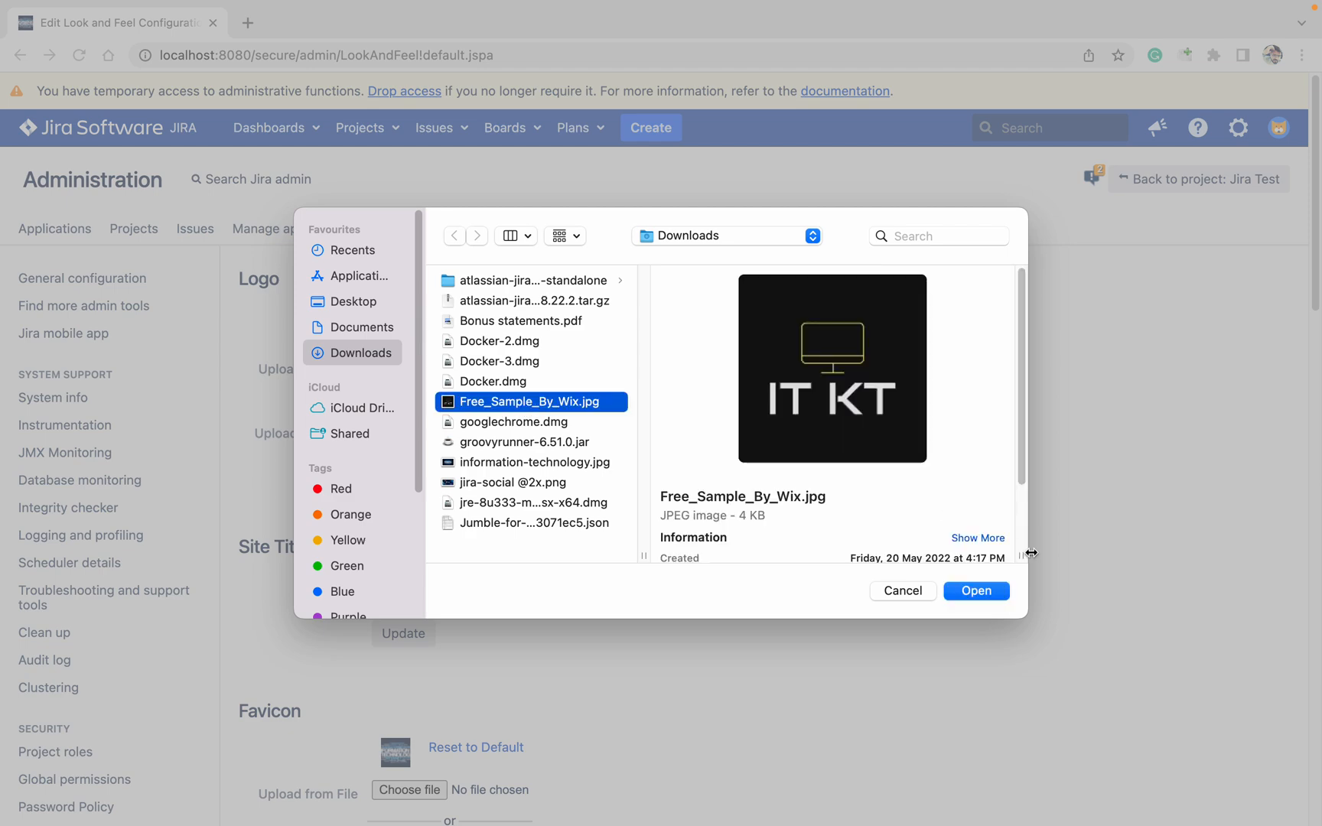
left_click(987, 592)
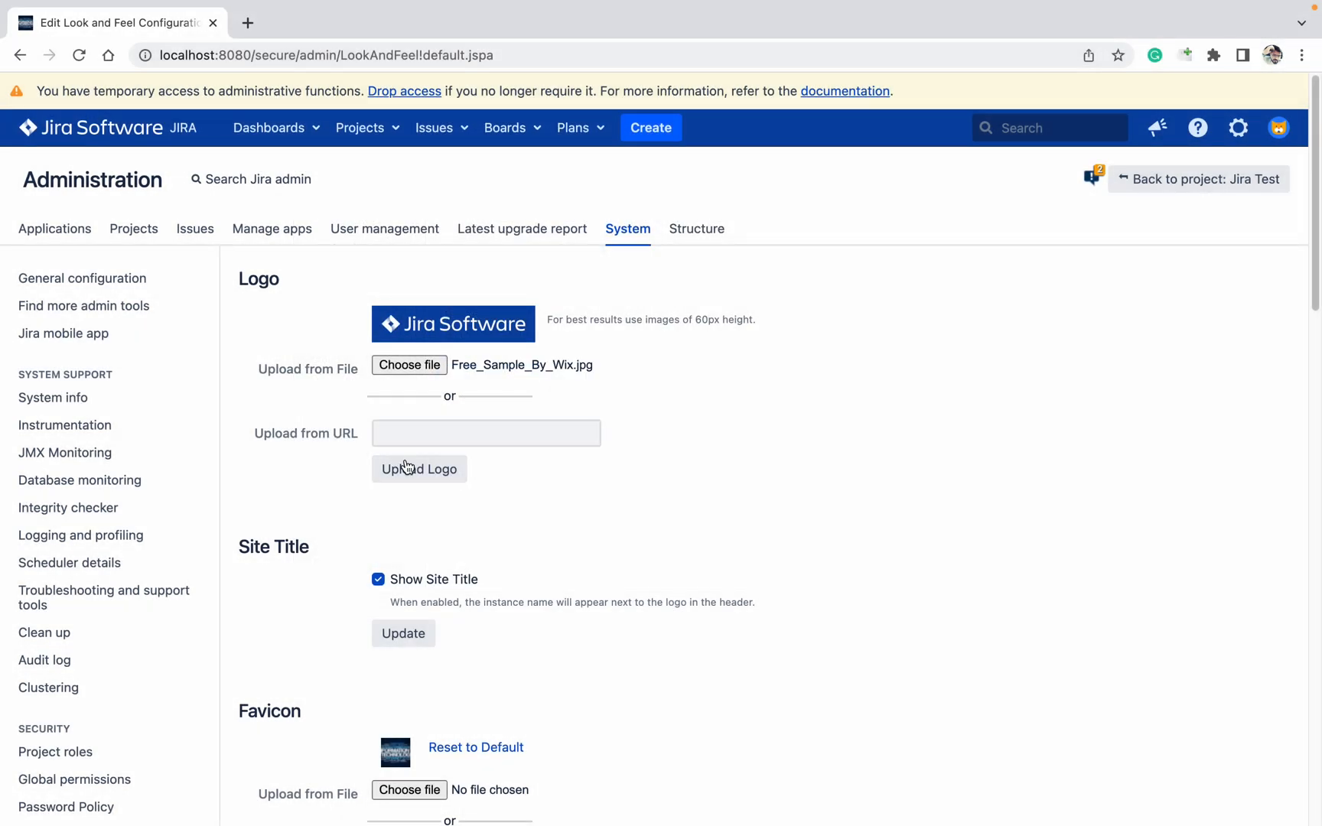
left_click(455, 470)
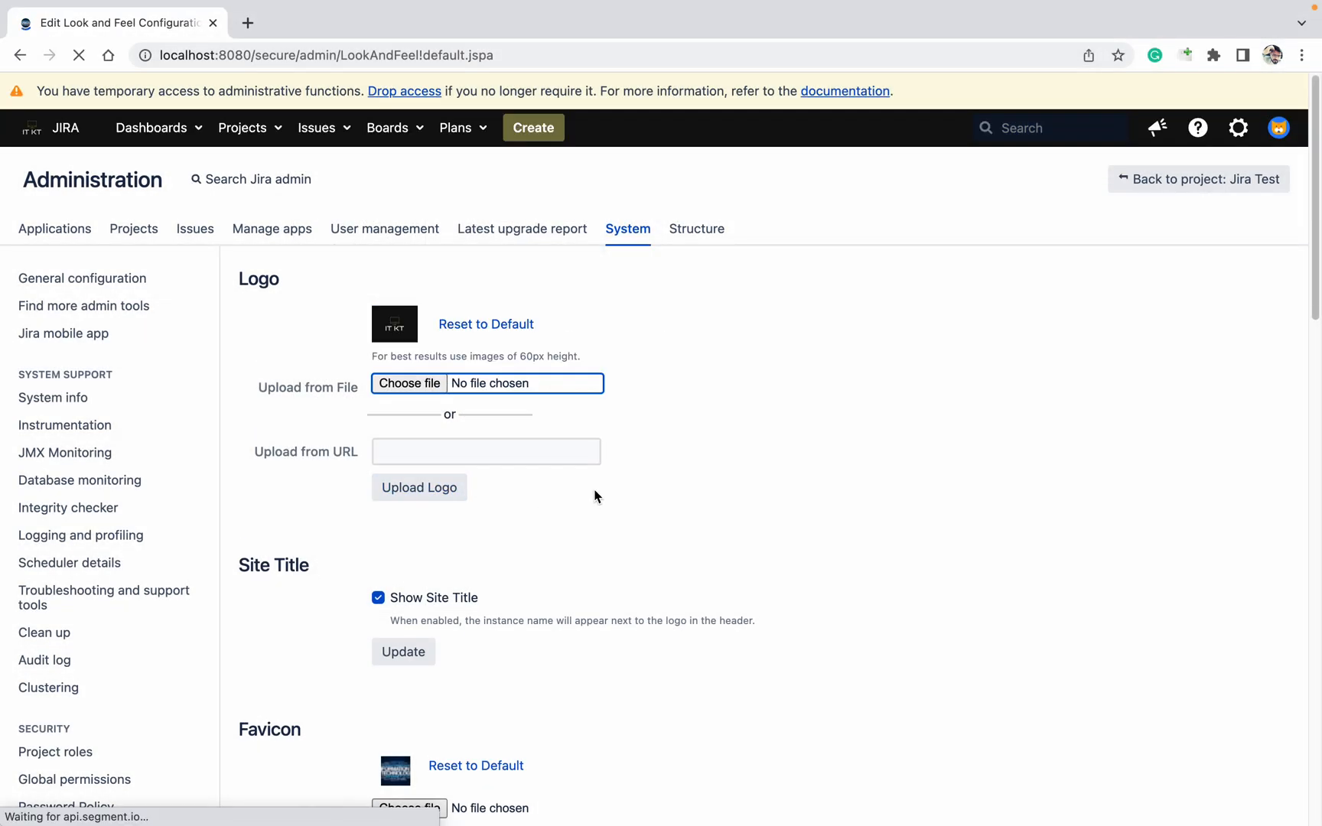
scroll(579, 496, "down", 5)
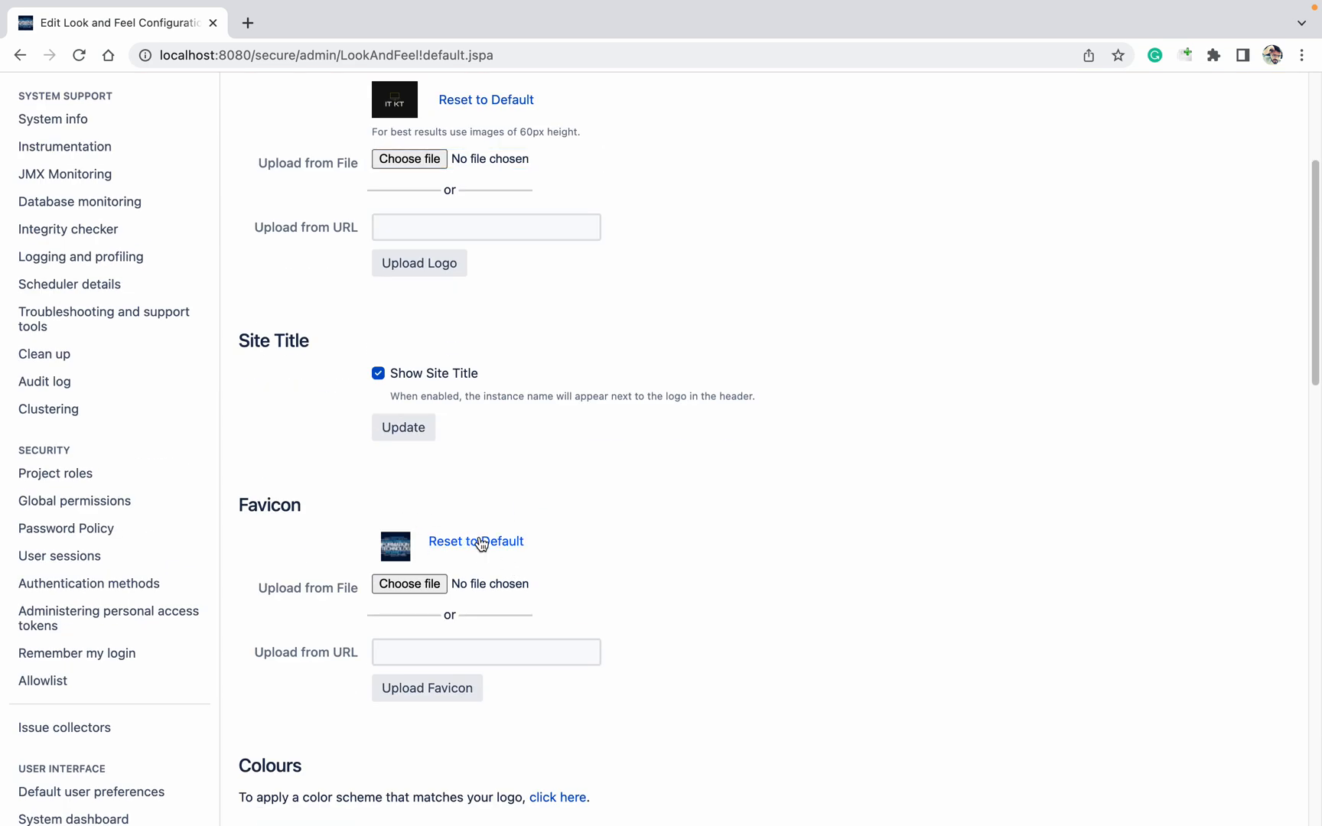
Step: Reset the Favicon to the default Jira icon, keeping the IT KT logo
left_click(475, 541)
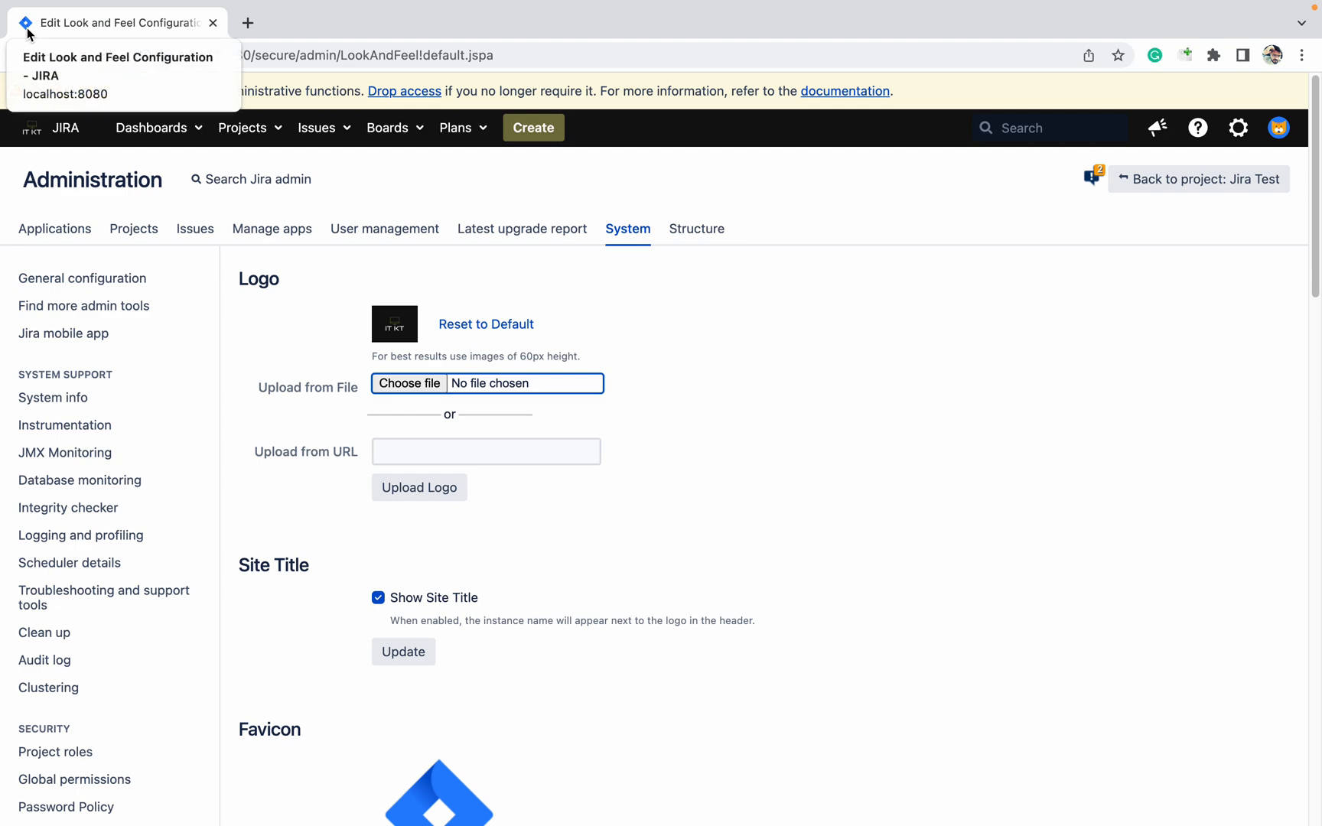
left_click(889, 299)
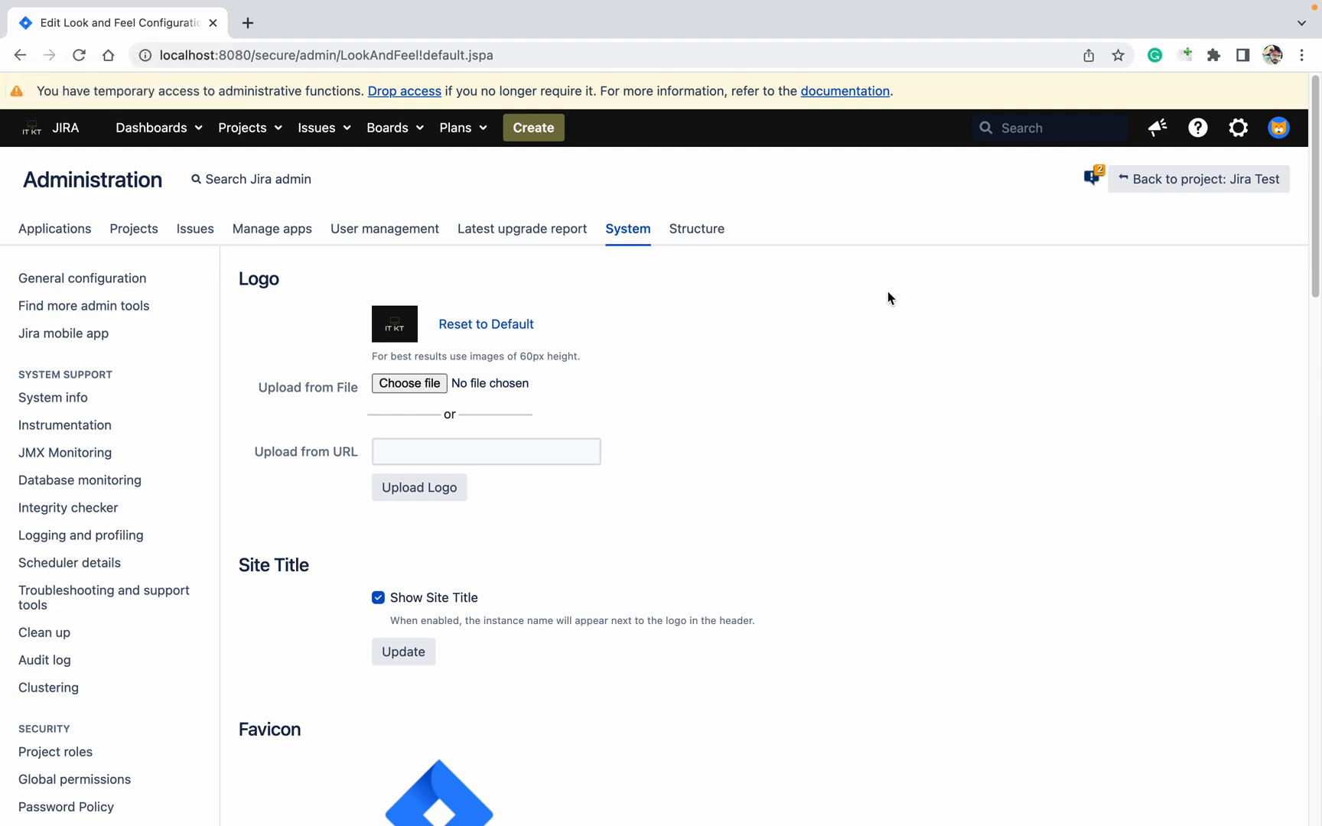
scroll(755, 479, "down", 2)
scroll(546, 423, "down", 5)
scroll(433, 542, "down", 3)
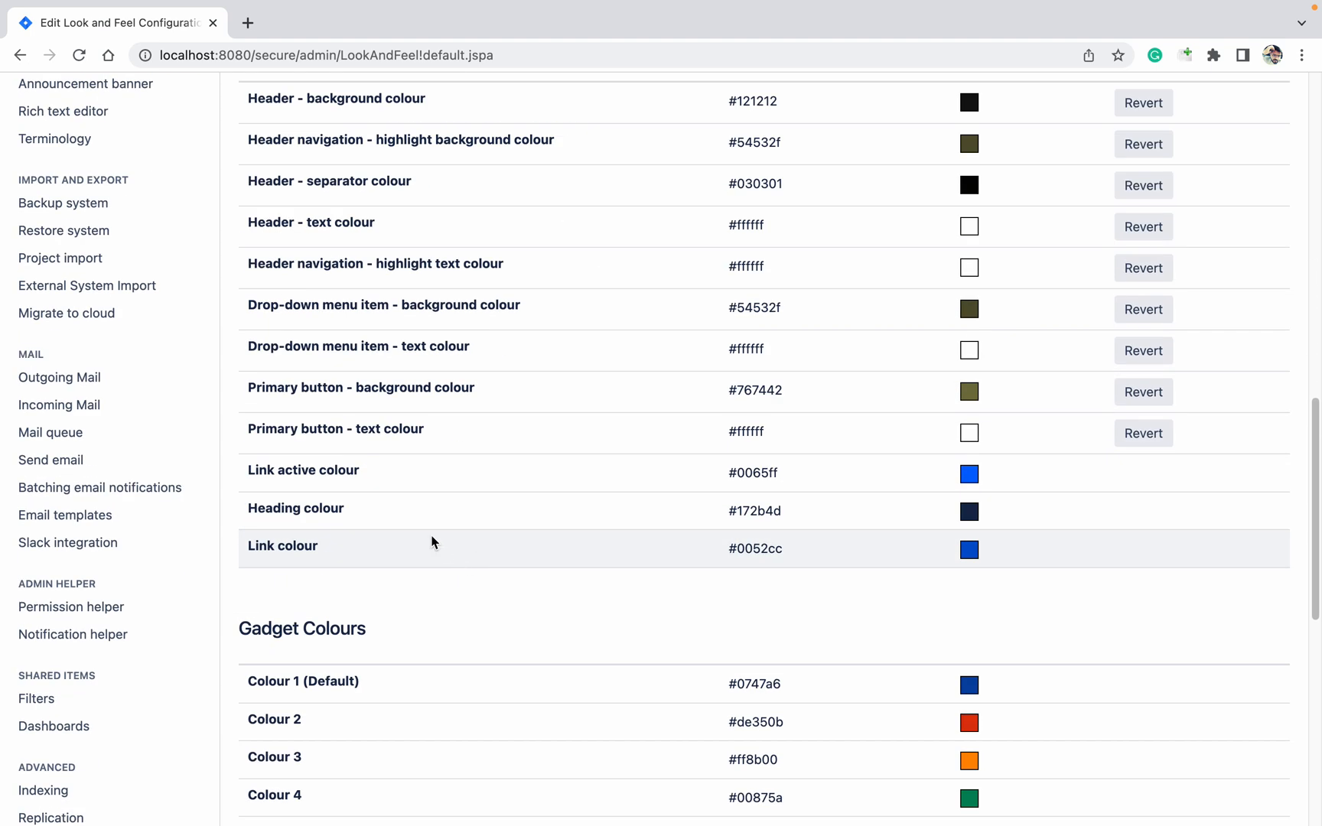
scroll(384, 634, "down", 5)
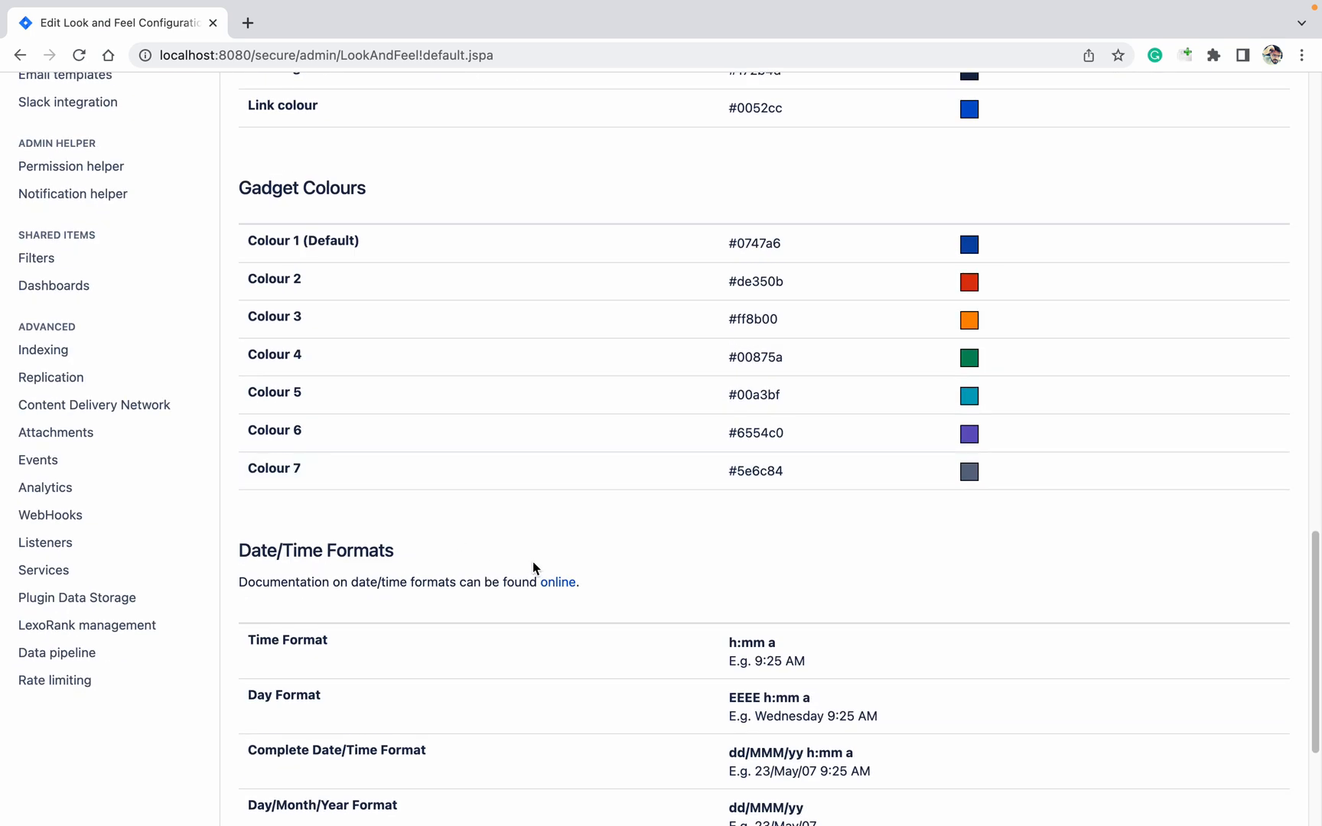
scroll(533, 567, "down", 3)
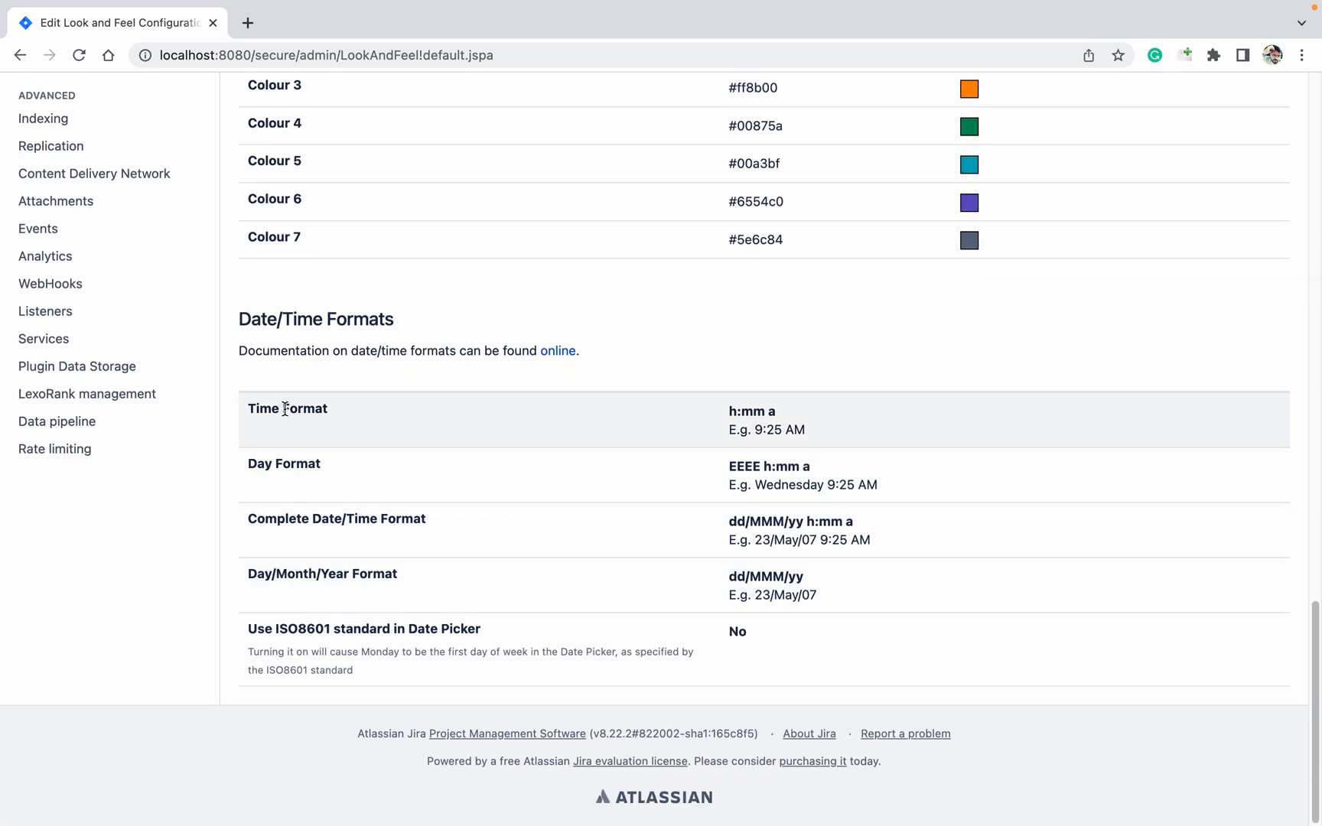
Step: Review colour and date/time rows and start editing Time Format, still h:mm a
left_click(1085, 413)
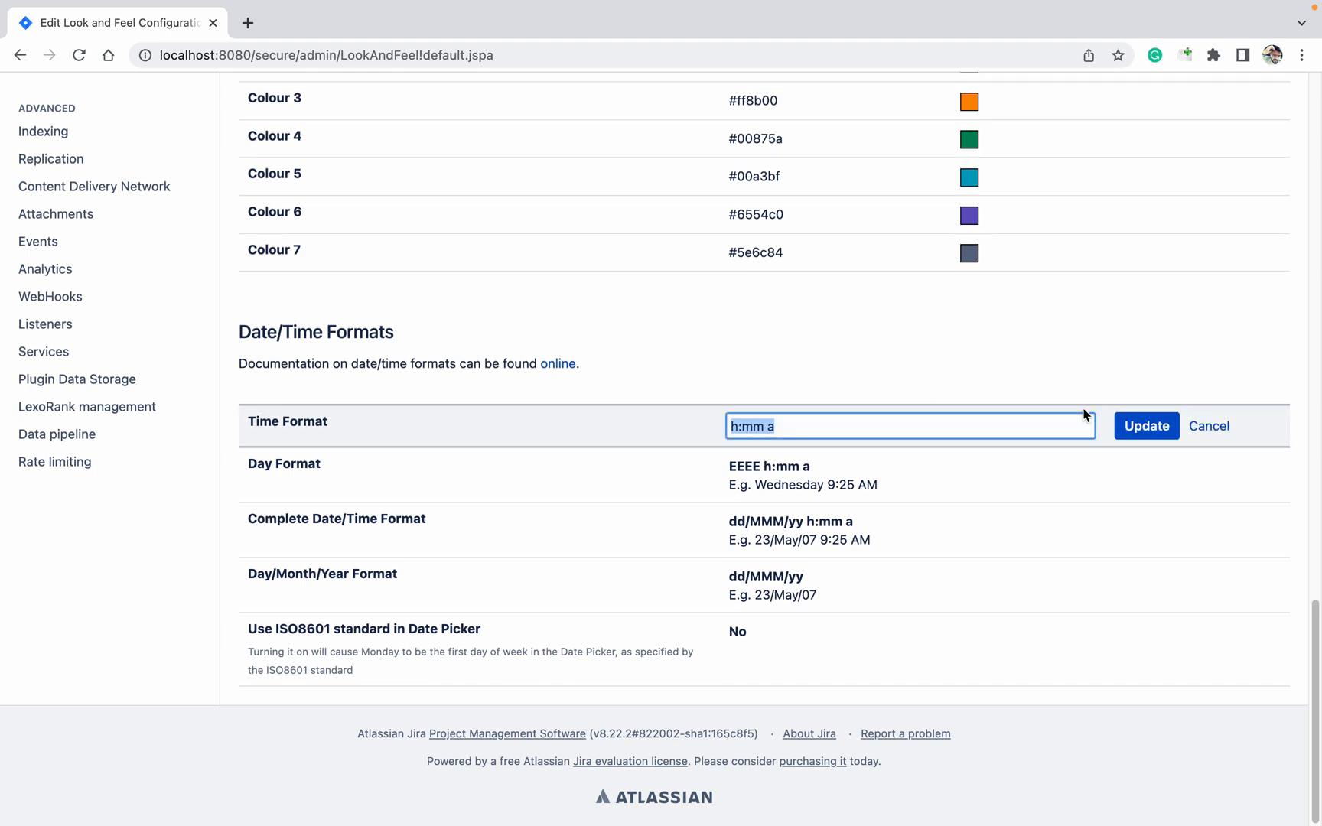
left_click(849, 400)
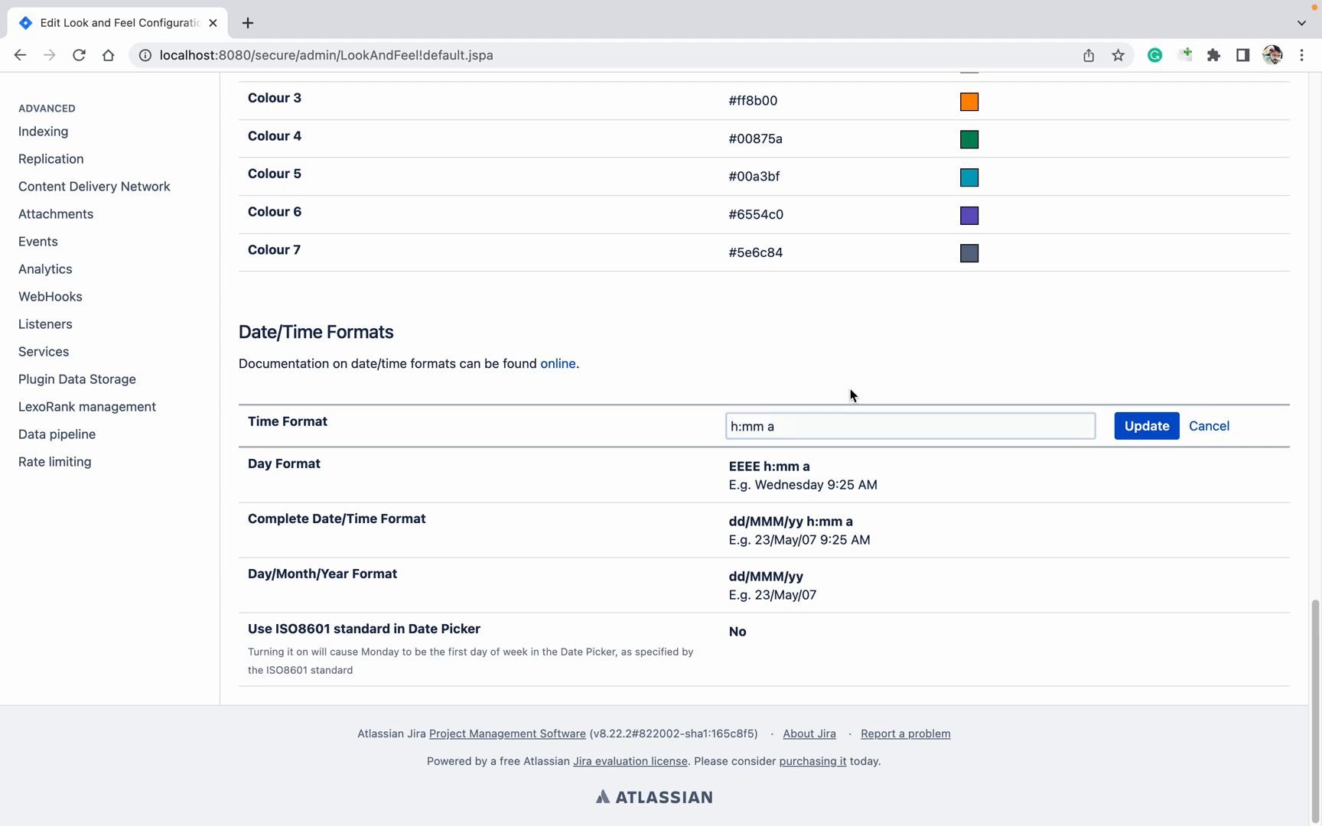